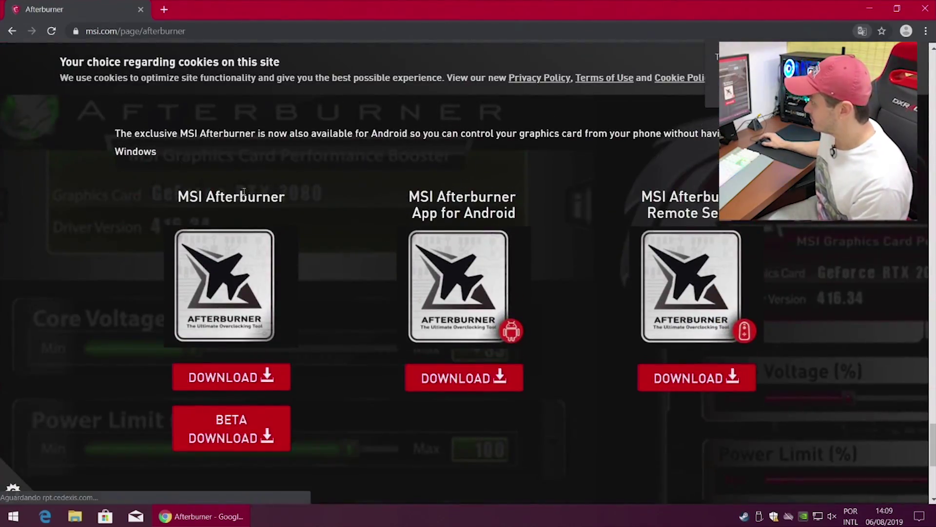
# - Download the stable MSI Afterburner release for Windows and open the downloaded zip archive
pyautogui.tripleClick(243, 191)
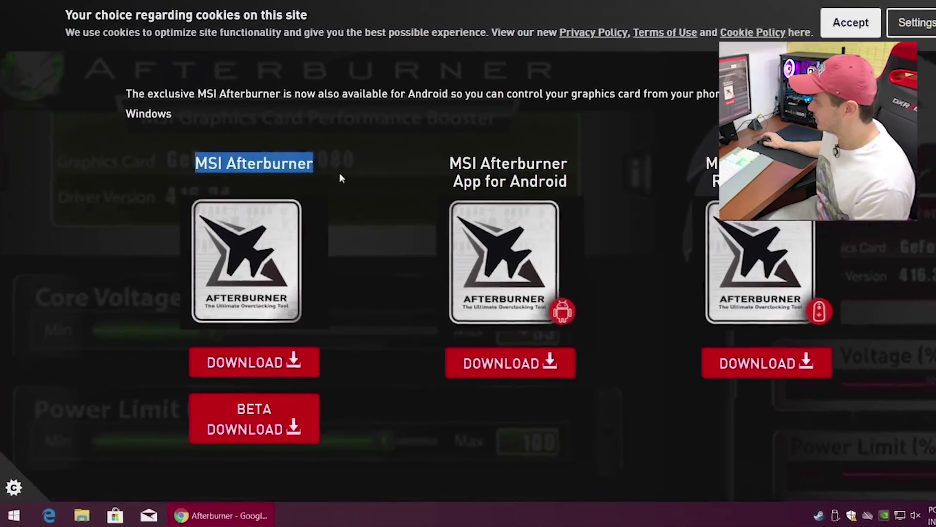
pyautogui.click(244, 383)
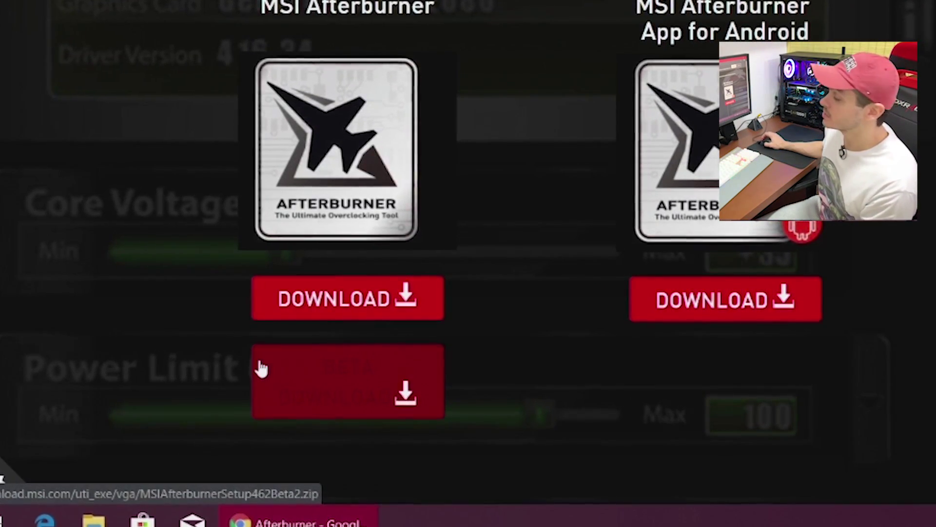
pyautogui.click(361, 301)
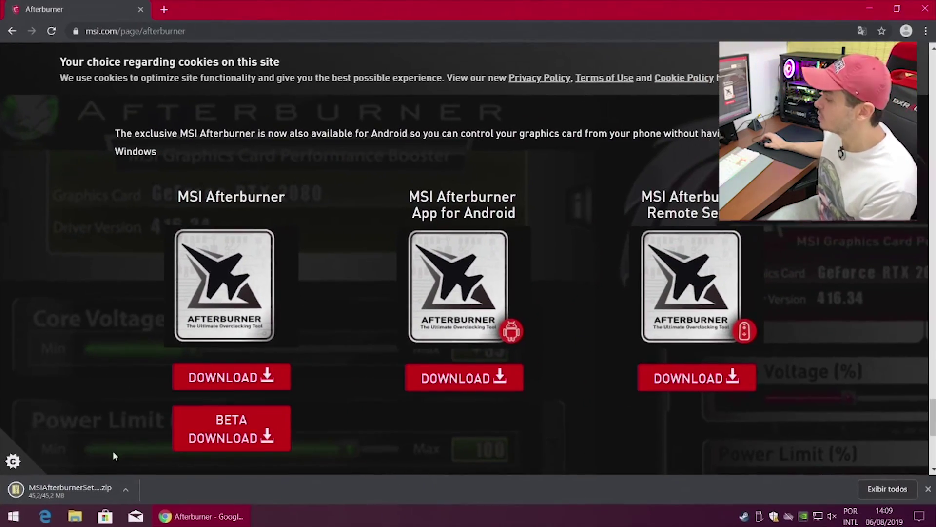
pyautogui.click(163, 8)
pyautogui.click(80, 491)
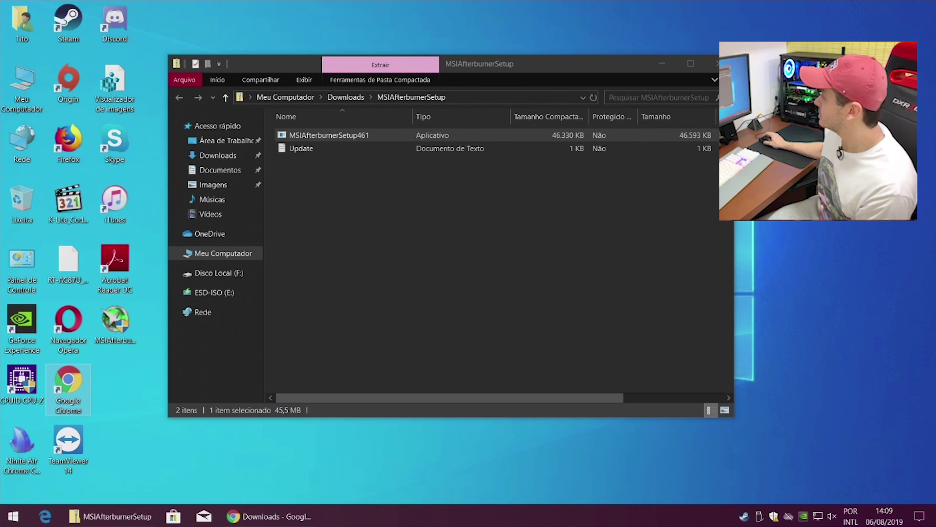
# - Run MSIAfterburnerSetup461 and go through its setup wizard to install MSI Afterburner 4.6.1
pyautogui.hotkey('alt', 'F4')
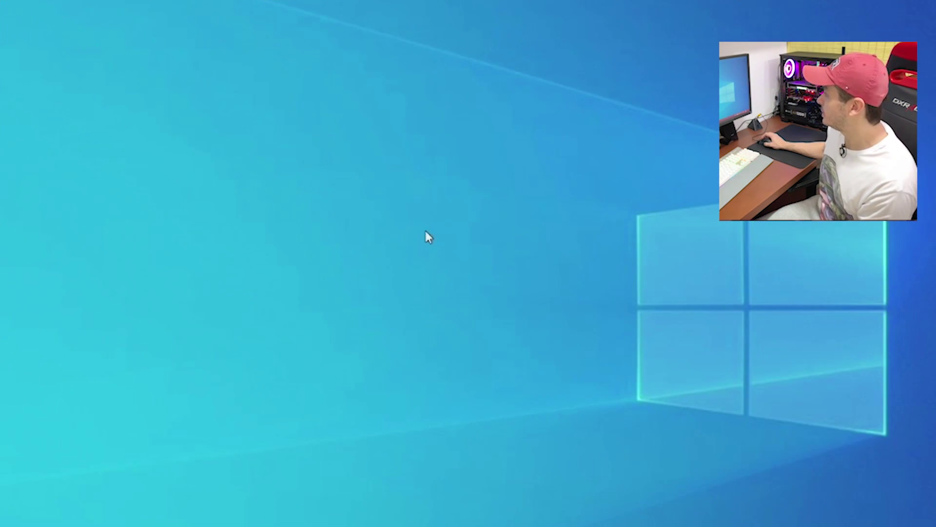
pyautogui.click(473, 278)
pyautogui.press('Return')
pyautogui.click(426, 341)
pyautogui.click(562, 395)
pyautogui.click(461, 241)
pyautogui.click(417, 239)
pyautogui.click(583, 398)
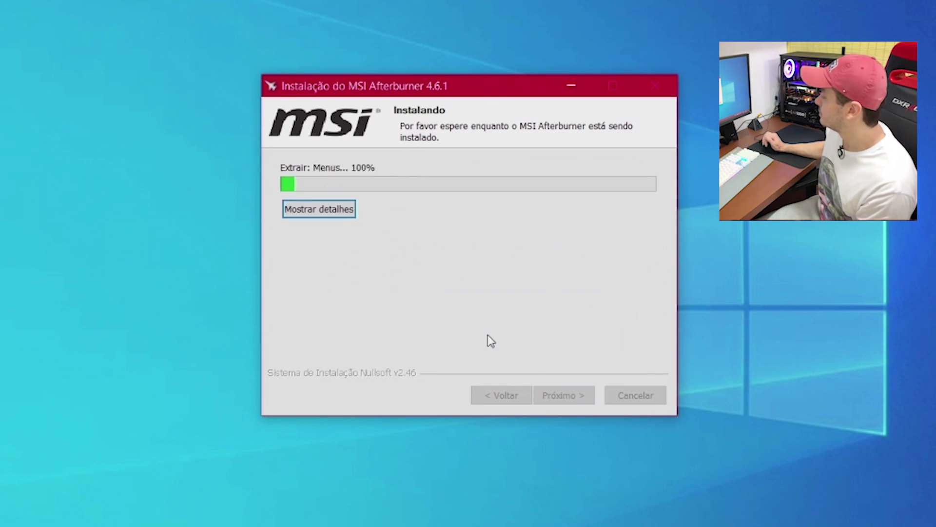
pyautogui.moveTo(461, 92); pyautogui.dragTo(414, 44)
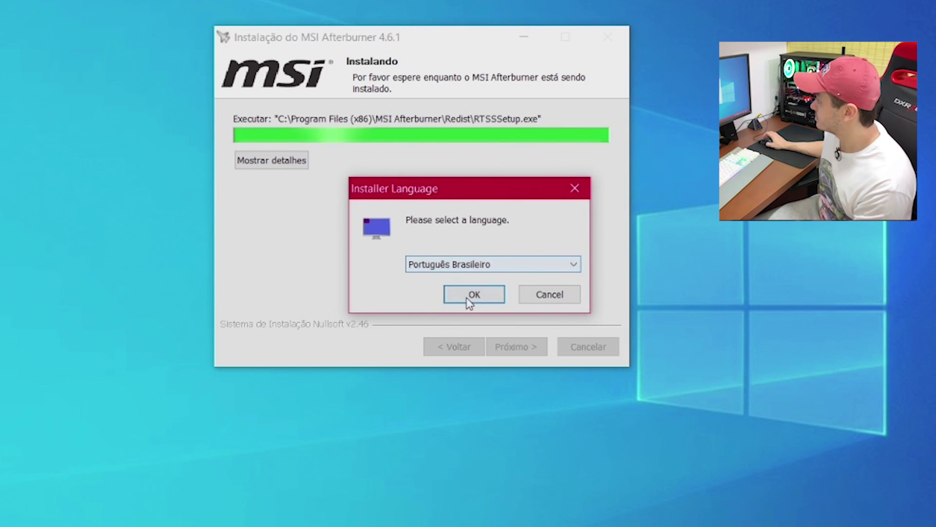
# - Install the bundled RivaTuner Statistics Server 7.2.2 with Português Brasileiro as the installer language
pyautogui.click(474, 295)
pyautogui.click(572, 400)
pyautogui.click(420, 341)
pyautogui.click(566, 396)
pyautogui.click(578, 397)
pyautogui.click(577, 397)
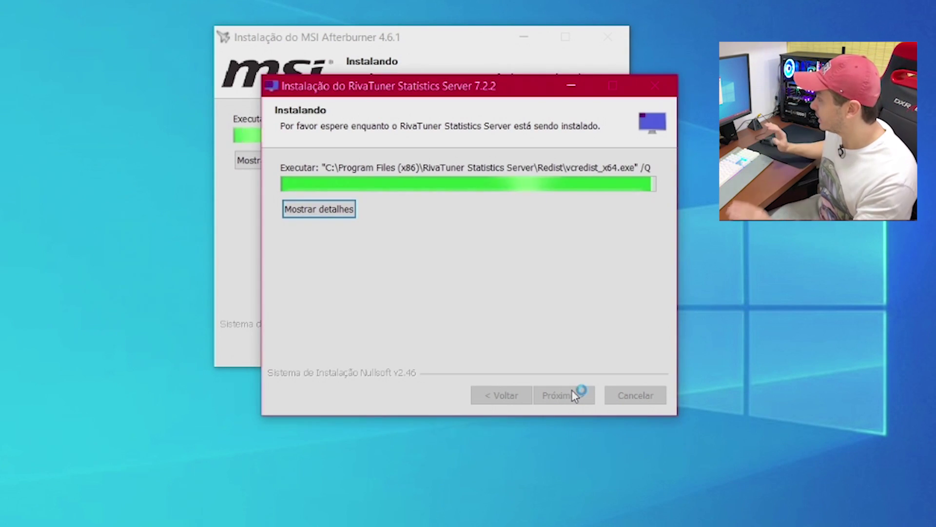
# - Finish the RivaTuner setup without showing the Readme and complete the MSI Afterburner installer
pyautogui.moveTo(445, 92); pyautogui.dragTo(368, 126)
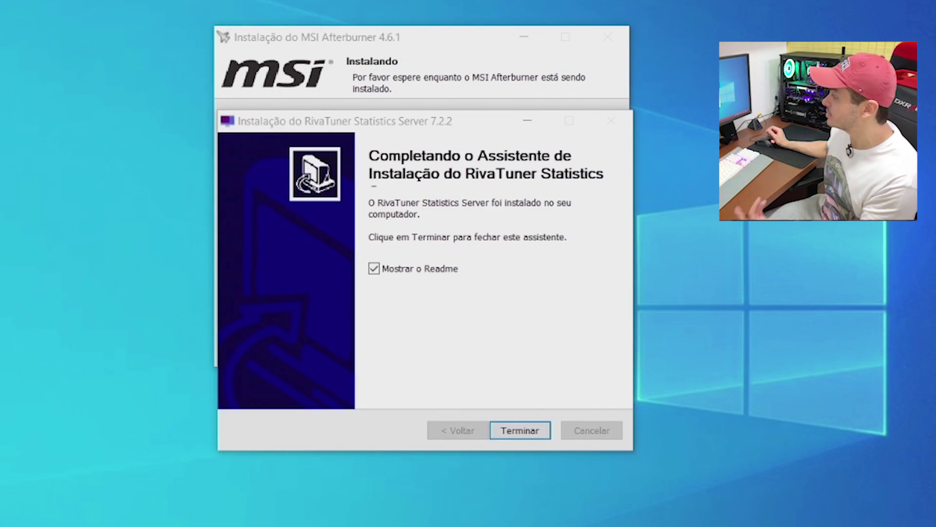
pyautogui.click(439, 273)
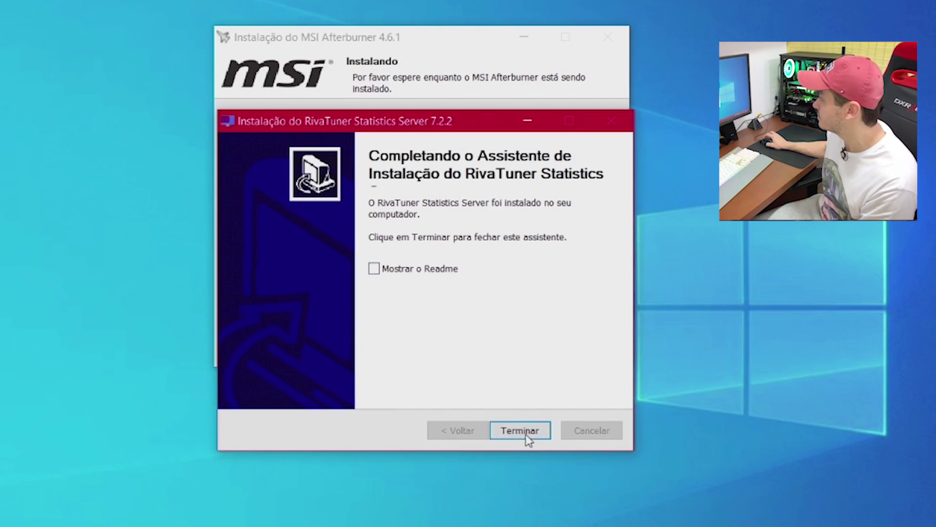
pyautogui.click(527, 434)
pyautogui.click(517, 347)
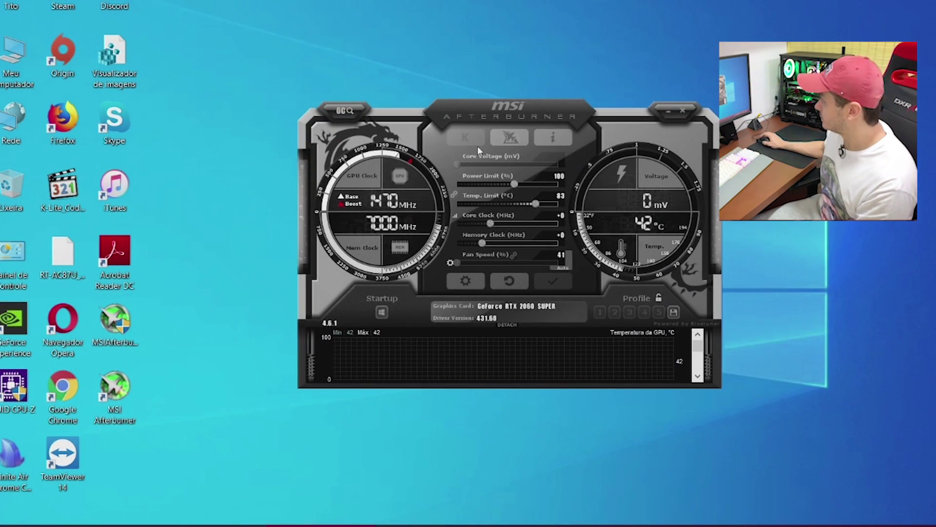
# - Change the Afterburner interface skin to the green-and-black layout with vertically stacked sliders and save the setting
pyautogui.moveTo(478, 146); pyautogui.dragTo(435, 131)
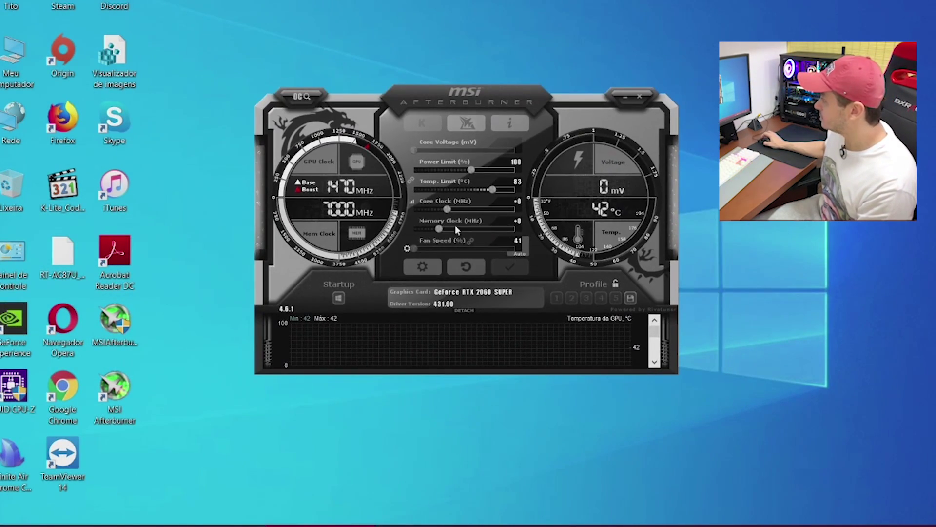
pyautogui.click(423, 268)
pyautogui.click(552, 30)
pyautogui.click(552, 30)
pyautogui.click(552, 30)
pyautogui.click(553, 30)
pyautogui.click(553, 30)
pyautogui.click(437, 30)
pyautogui.click(386, 229)
pyautogui.click(378, 259)
pyautogui.click(363, 510)
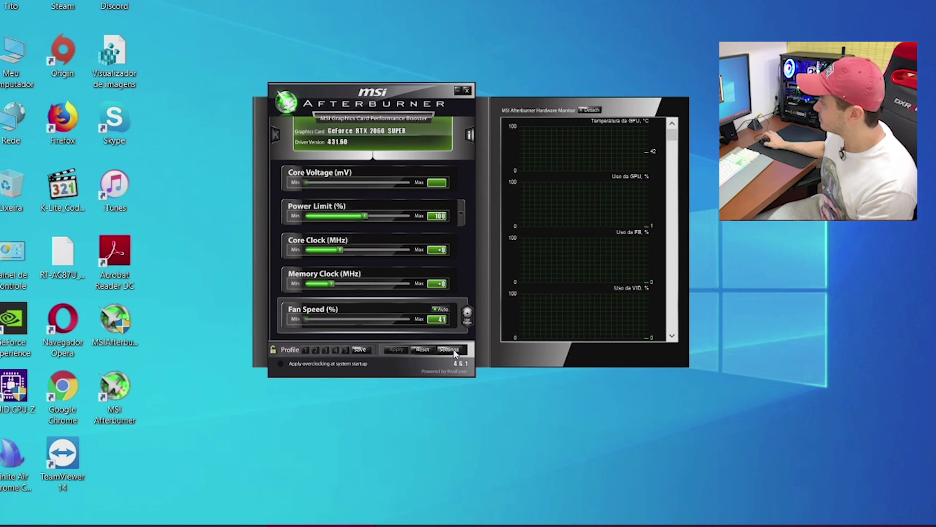
# - Enable the automatic fan control profile and set its upper curve points to 80% at 60 °C and 100% at 75 °C
pyautogui.click(454, 352)
pyautogui.click(316, 31)
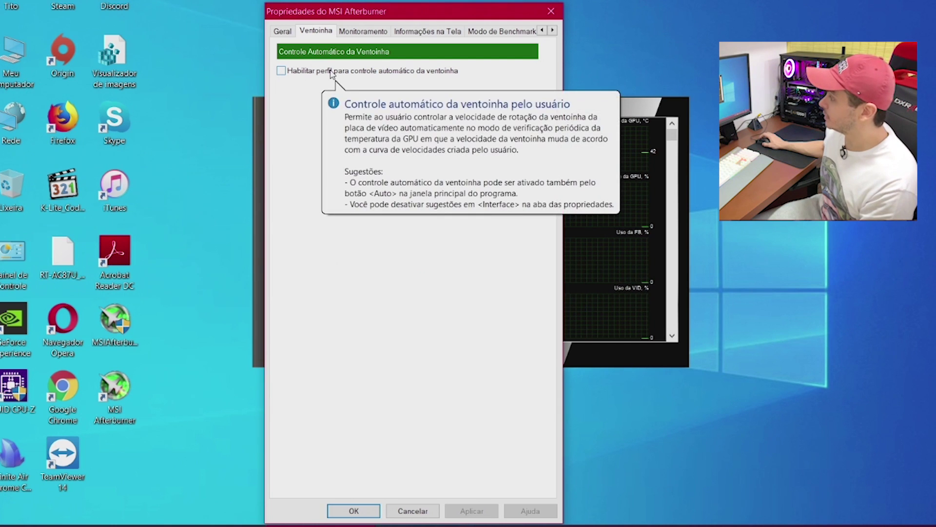
pyautogui.click(331, 71)
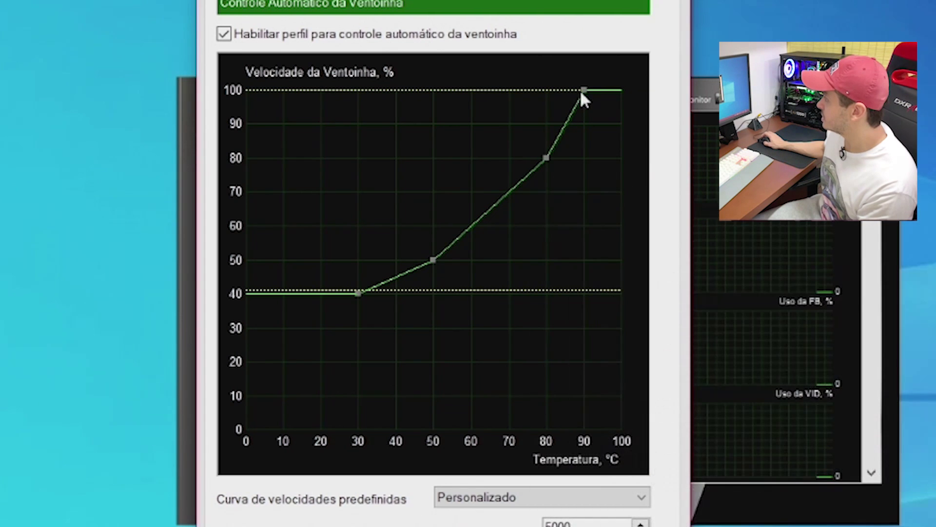
pyautogui.moveTo(545, 157); pyautogui.dragTo(471, 157)
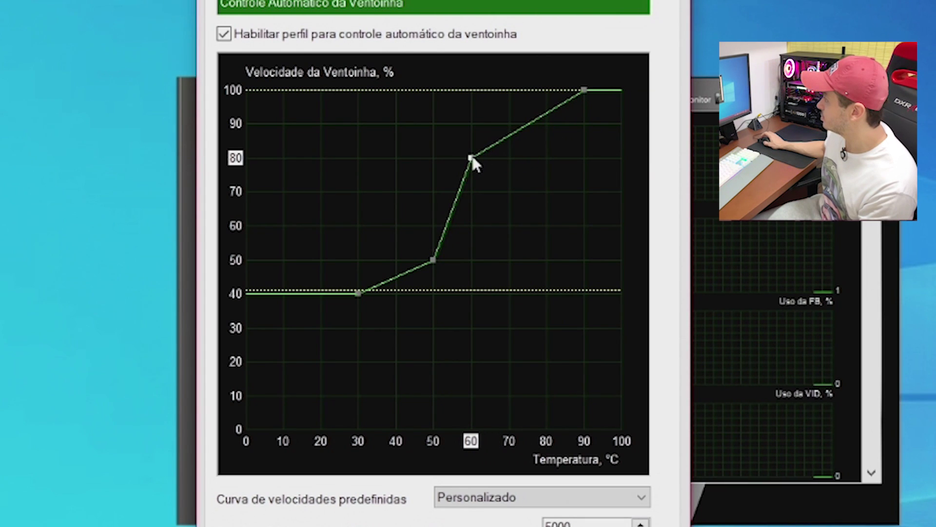
pyautogui.moveTo(584, 90); pyautogui.dragTo(528, 89)
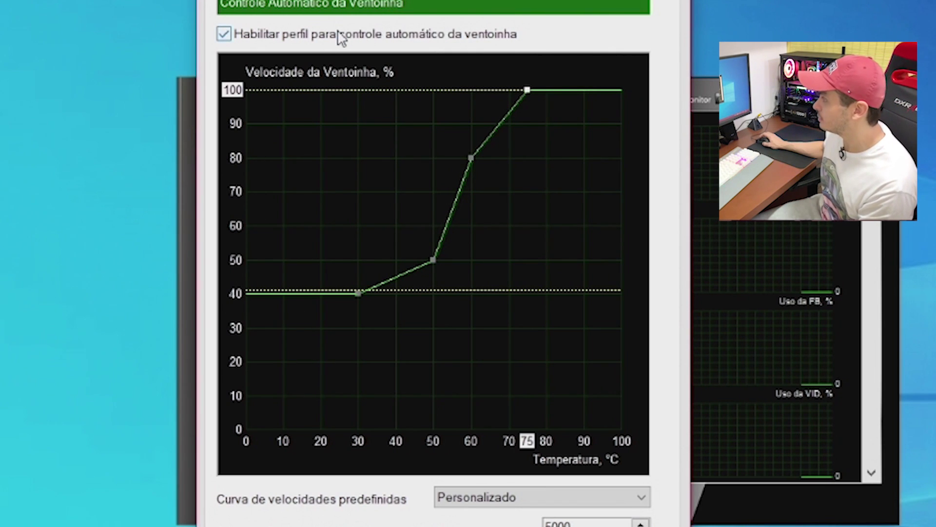
# - Disable the automatic fan control profile and save the Afterburner settings
pyautogui.moveTo(340, 38)
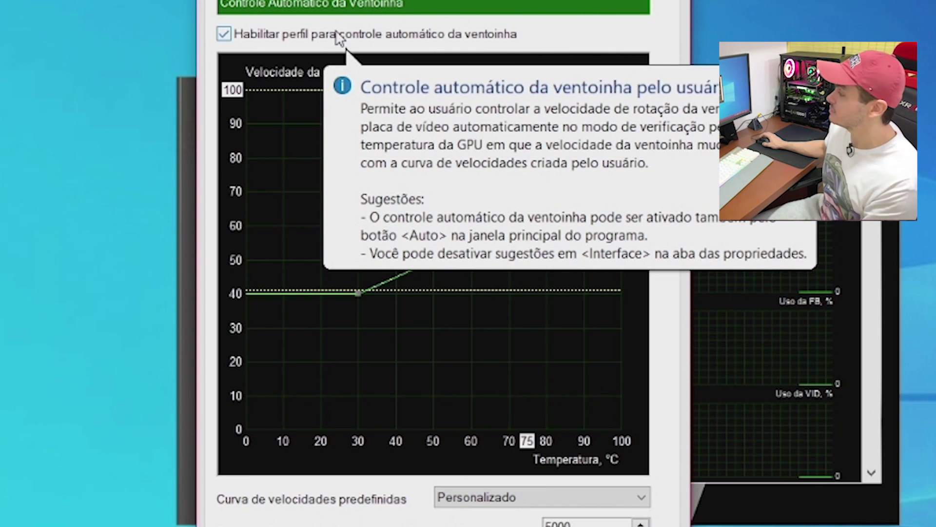
pyautogui.click(340, 37)
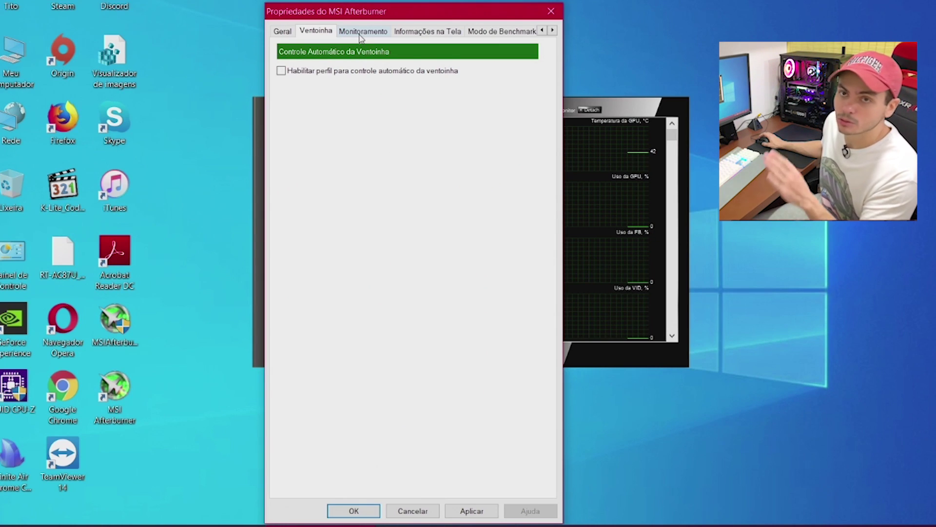
pyautogui.click(361, 32)
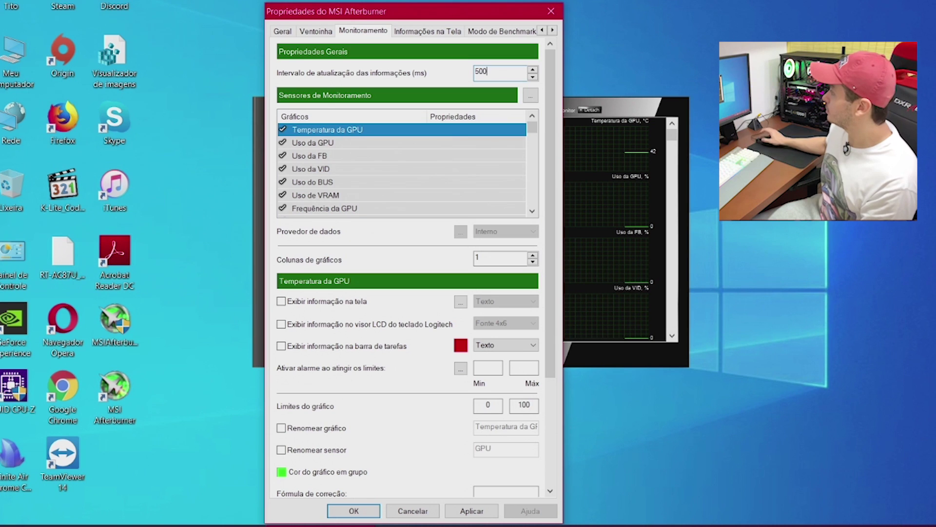
pyautogui.click(353, 511)
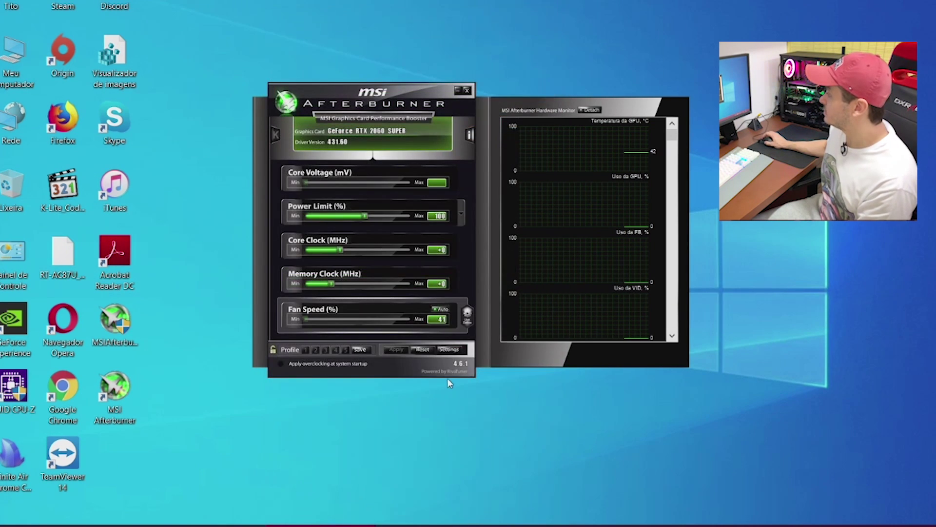
# - In the monitoring settings, rename the Temperatura da GPU sensor to RTX 2060 Super and enable its on-screen display
pyautogui.click(451, 350)
pyautogui.click(364, 31)
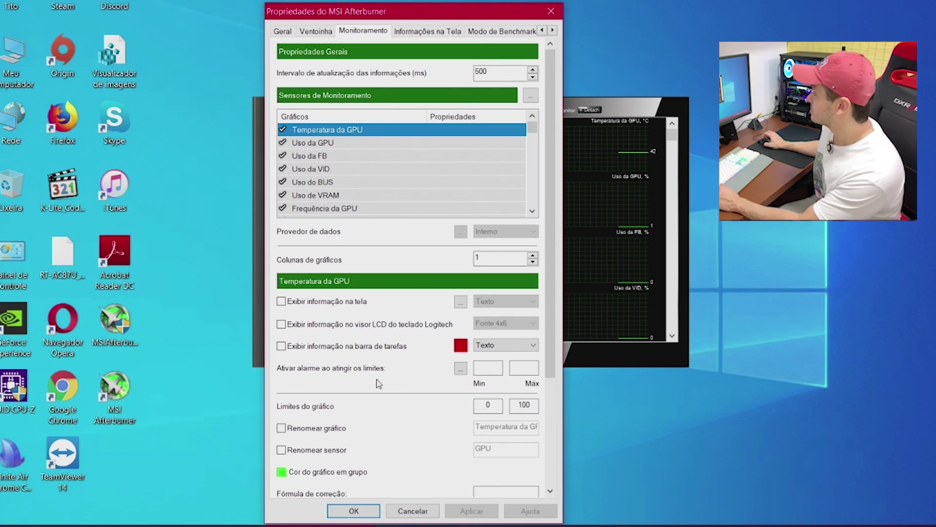
pyautogui.click(337, 451)
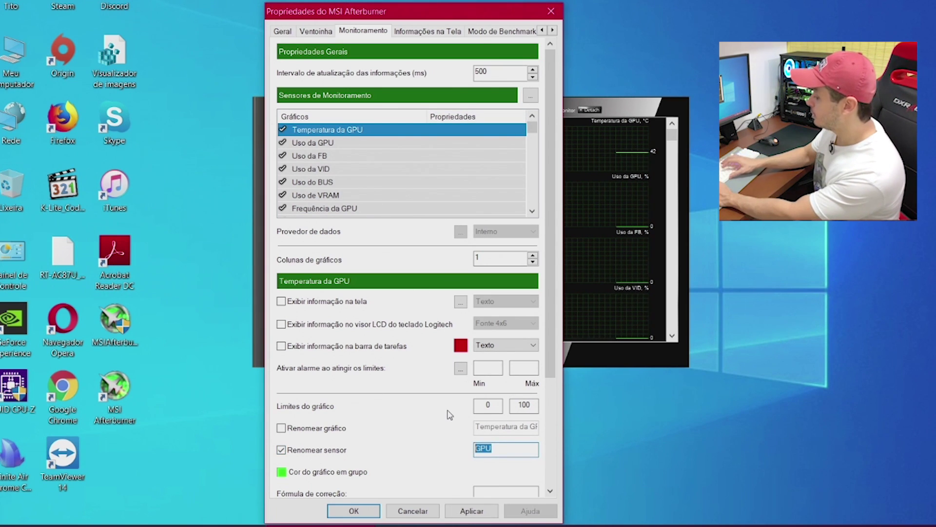
pyautogui.write('RTX 2060 Super')
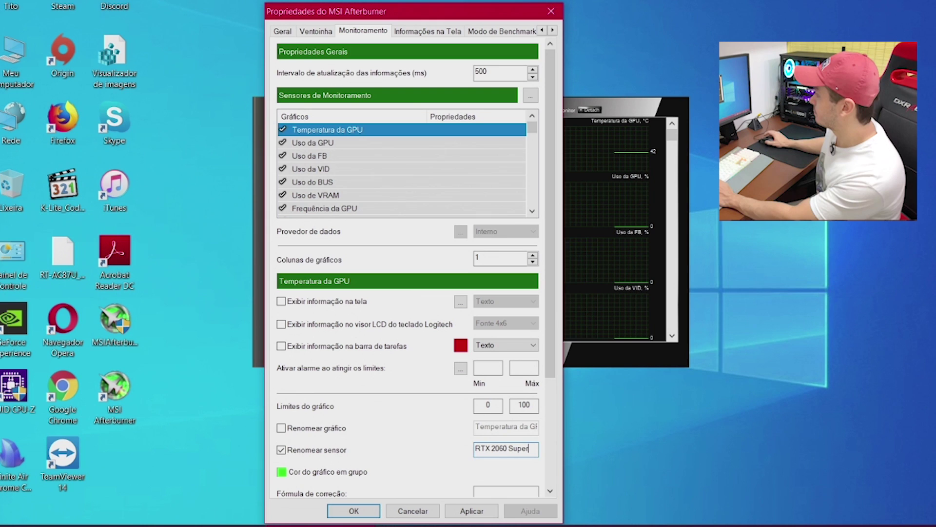
pyautogui.click(331, 302)
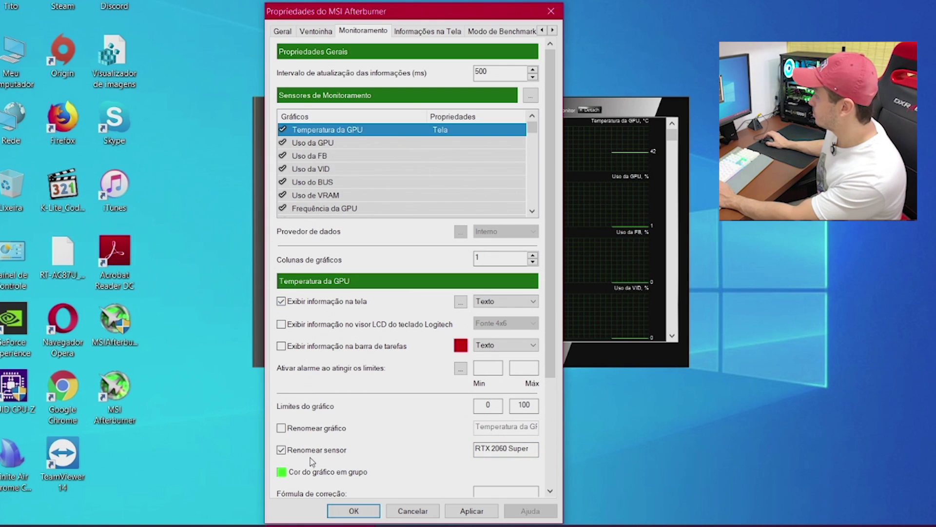
# - Show Uso da GPU on screen and reuse the name RTX 2060 Super for its sensor
pyautogui.moveTo(534, 448); pyautogui.dragTo(474, 448)
pyautogui.hotkey('ctrl', 'c')
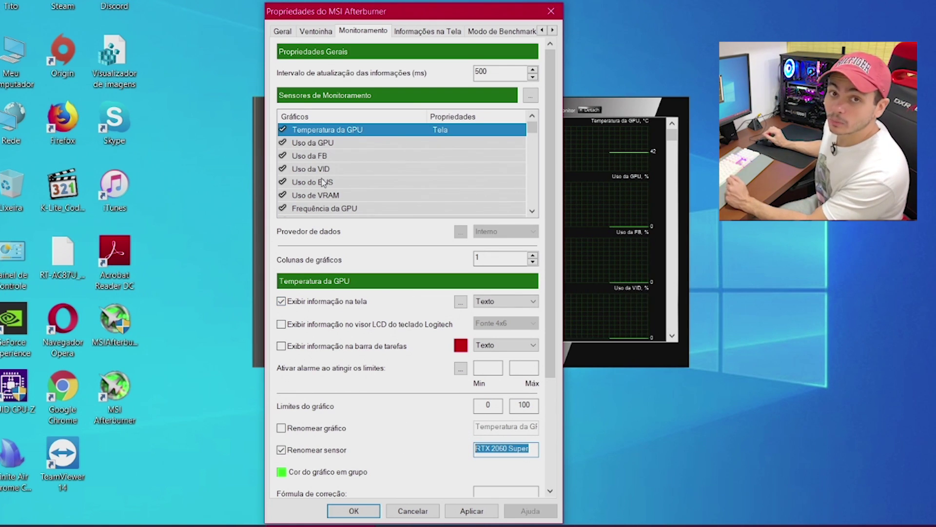
pyautogui.click(312, 143)
pyautogui.click(338, 302)
pyautogui.click(341, 450)
pyautogui.hotkey('ctrl', 'v')
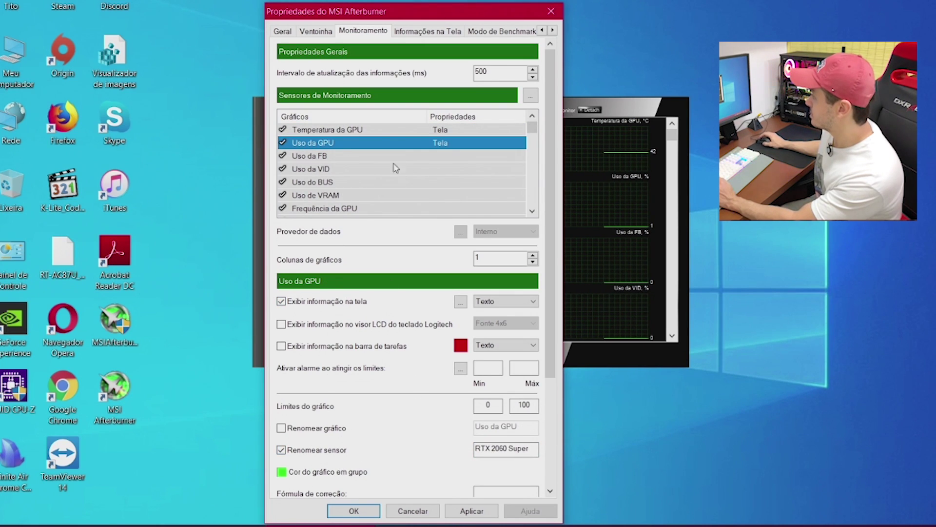
# - Show Uso de VRAM and Frequência da GPU on screen, with sensor names VRAM and RTX 2060 Super
pyautogui.scroll(-1, 385, 170)
pyautogui.click(370, 170)
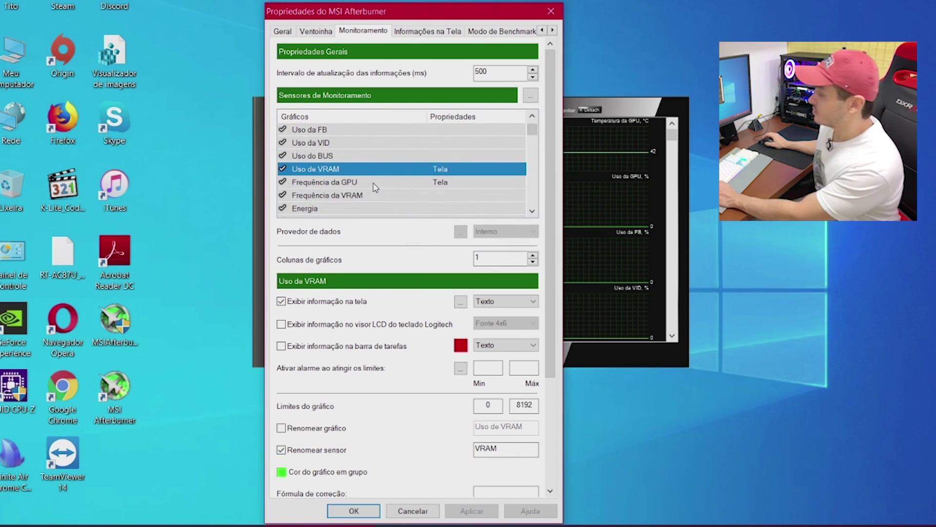
pyautogui.moveTo(375, 188)
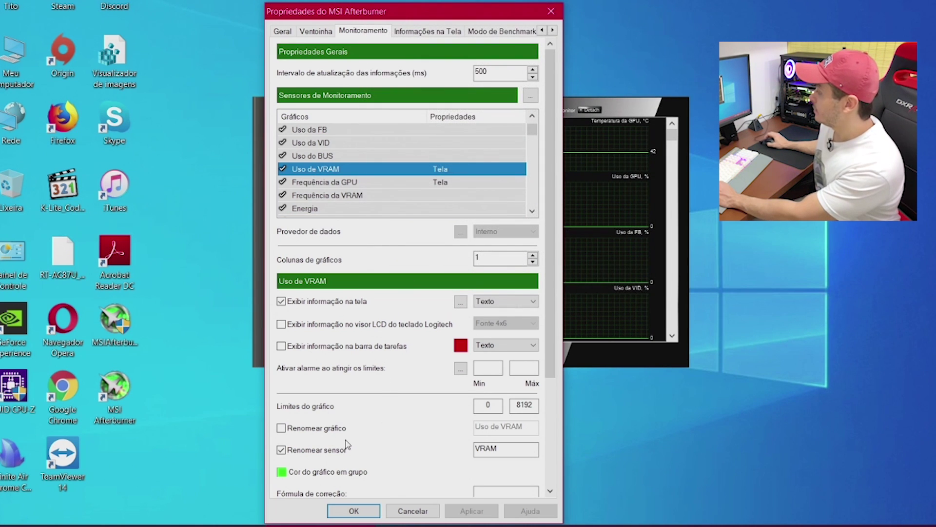
pyautogui.press('Tab')
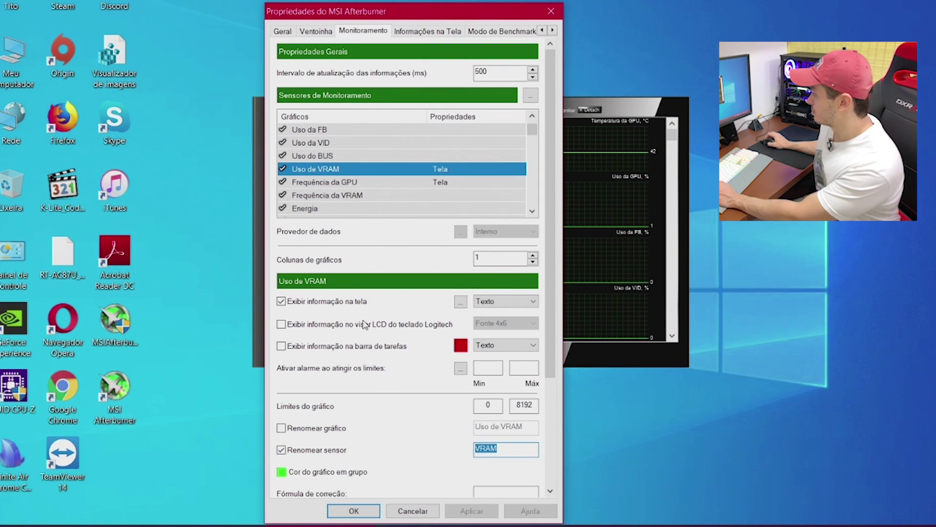
pyautogui.click(369, 184)
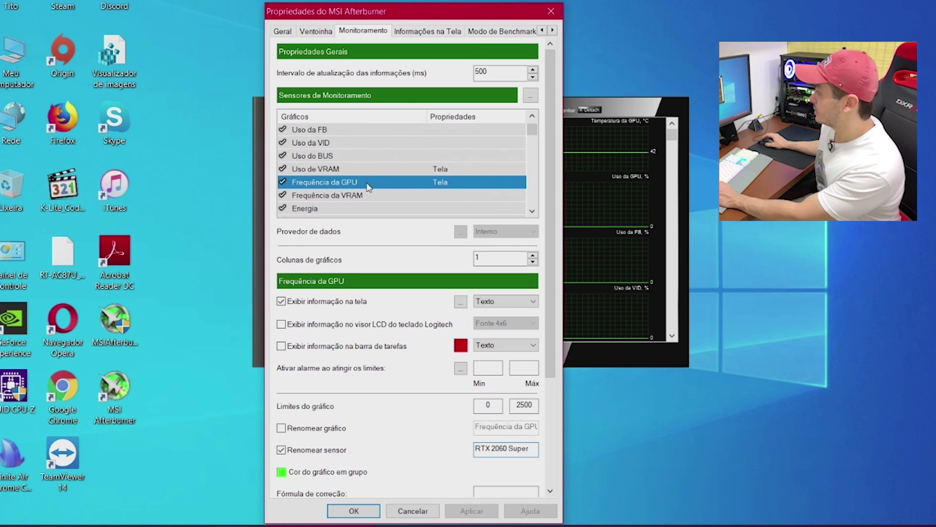
pyautogui.moveTo(476, 448); pyautogui.dragTo(538, 449)
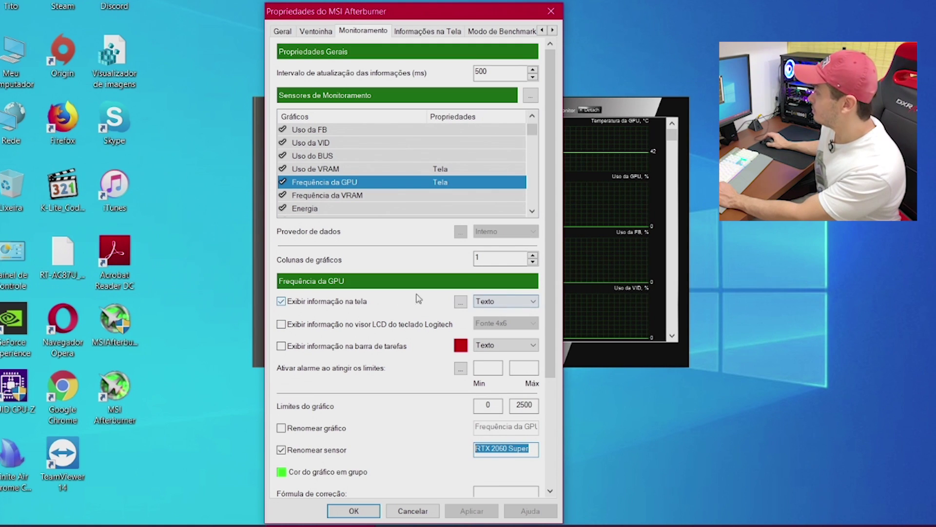
# - Show the overall Temperatura da CPU on screen and rename its sensor to i9 9900K
pyautogui.moveTo(533, 210); pyautogui.dragTo(532, 211)
pyautogui.moveTo(532, 139); pyautogui.dragTo(524, 162)
pyautogui.click(371, 170)
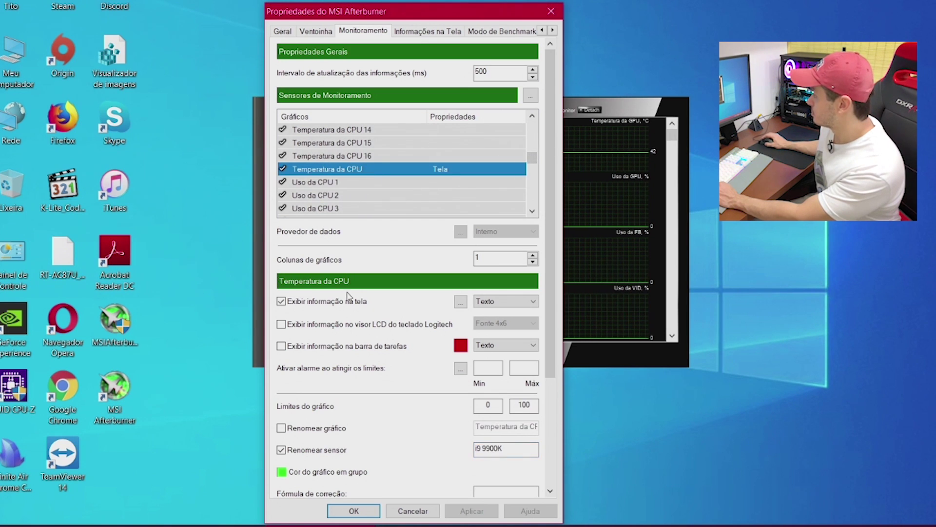
pyautogui.moveTo(517, 449); pyautogui.dragTo(402, 451)
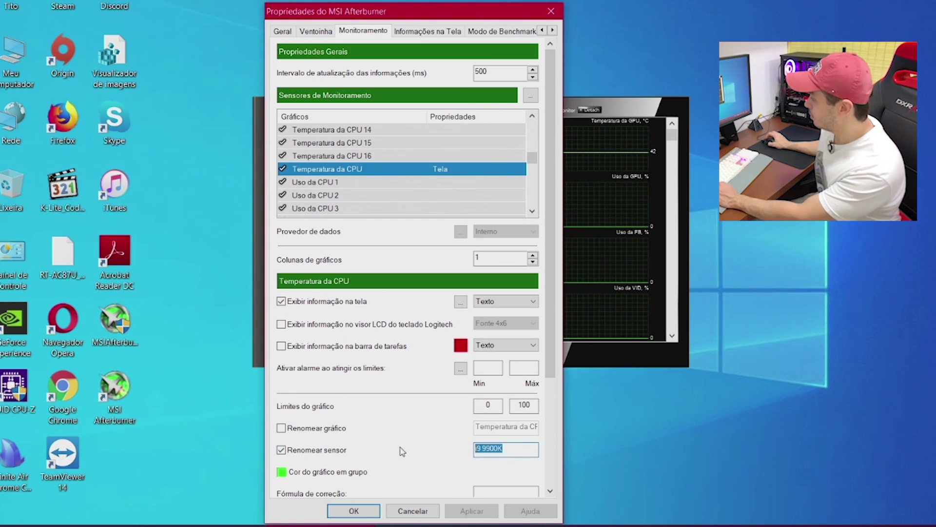
pyautogui.click(513, 448)
pyautogui.moveTo(514, 448); pyautogui.dragTo(476, 448)
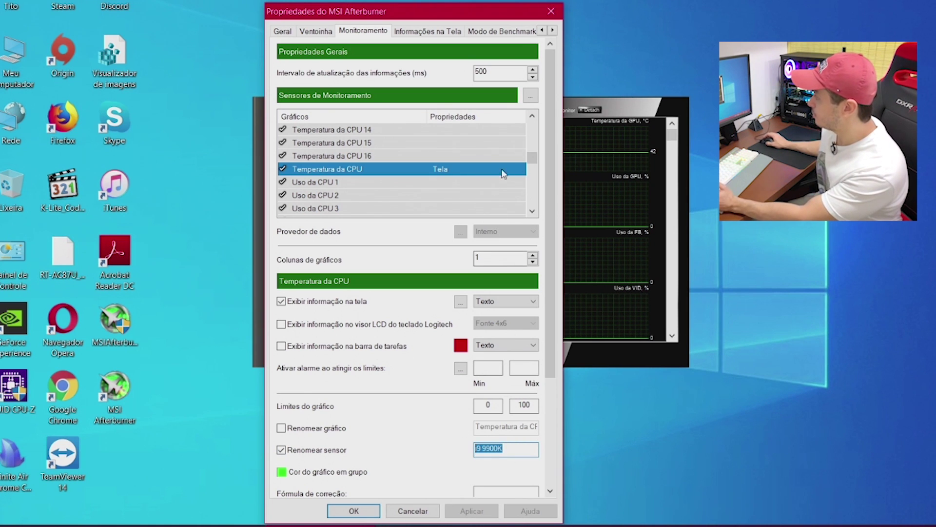
# - Inspect the on-screen display and sensor name settings of the overall Uso da CPU sensor
pyautogui.scroll(6, 399, 156)
pyautogui.scroll(-2, 370, 175)
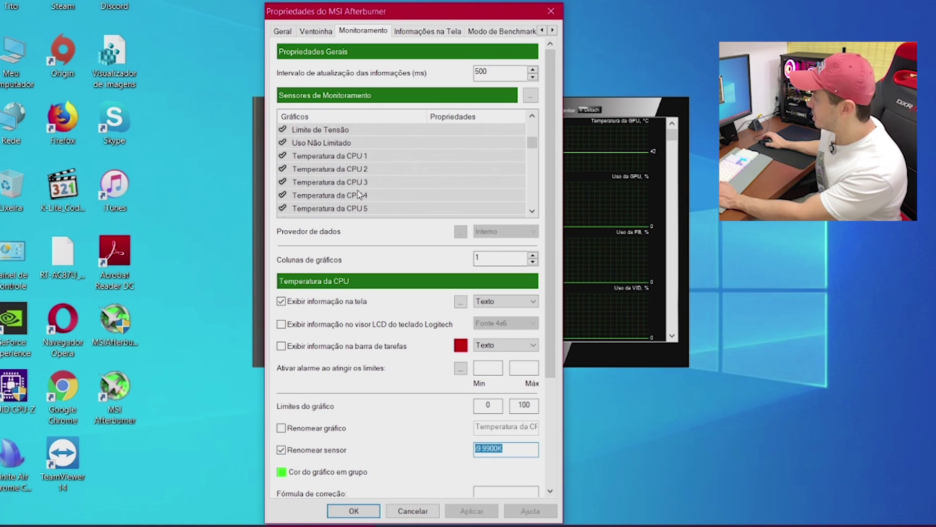
pyautogui.scroll(-4, 335, 180)
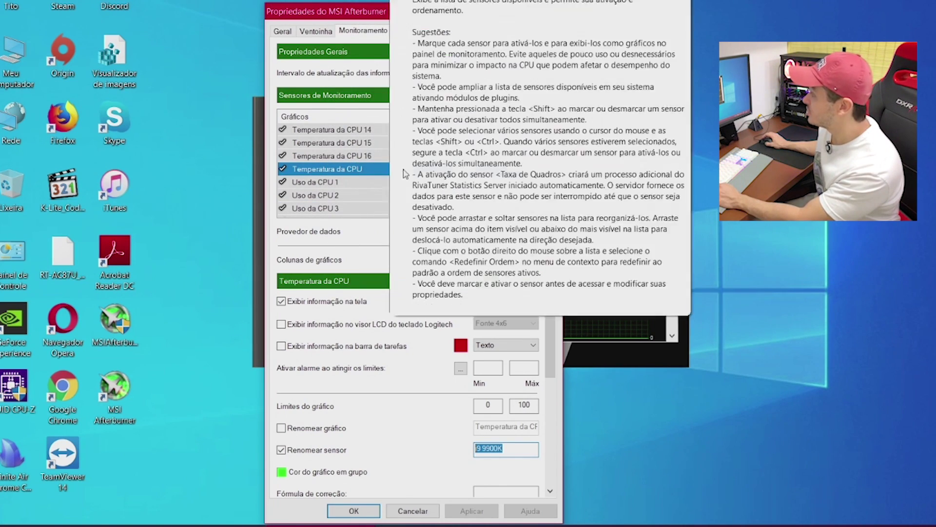
pyautogui.moveTo(532, 161); pyautogui.dragTo(510, 177)
pyautogui.click(355, 157)
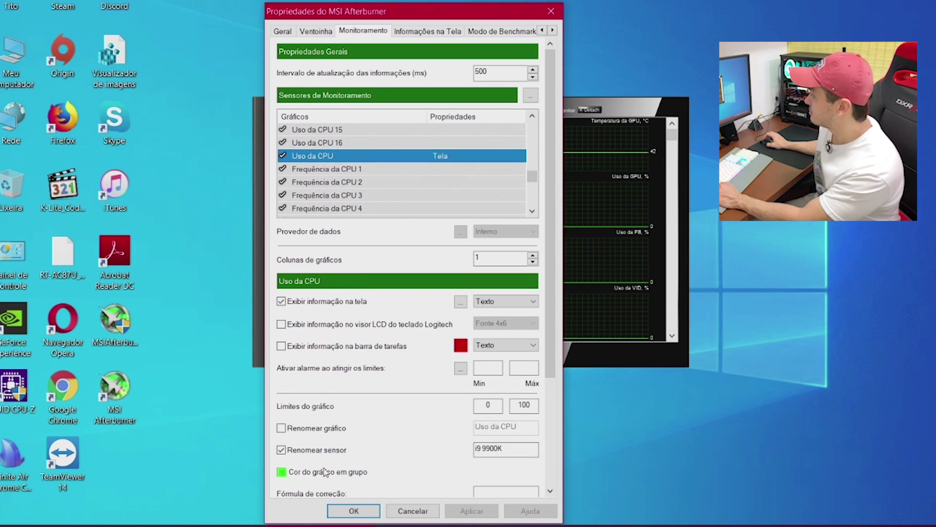
pyautogui.moveTo(510, 456); pyautogui.dragTo(423, 426)
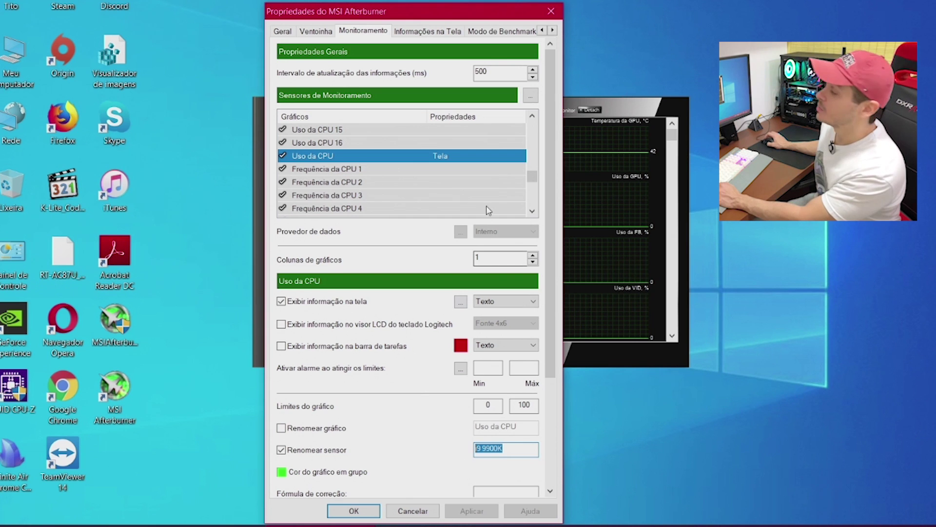
# - Inspect the on-screen display settings of the overall Frequência da CPU and Uso de RAM sensors
pyautogui.moveTo(531, 178); pyautogui.dragTo(531, 196)
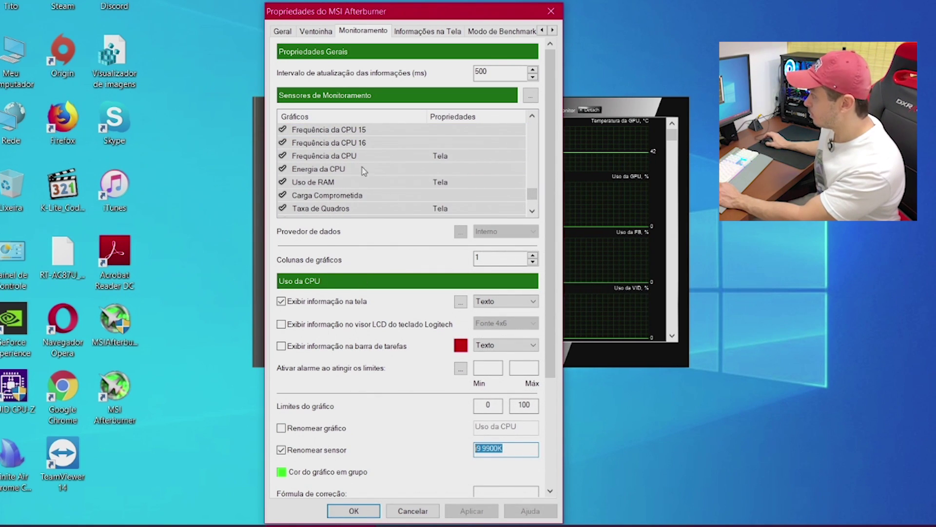
pyautogui.click(362, 156)
pyautogui.moveTo(511, 449); pyautogui.dragTo(457, 450)
pyautogui.click(419, 184)
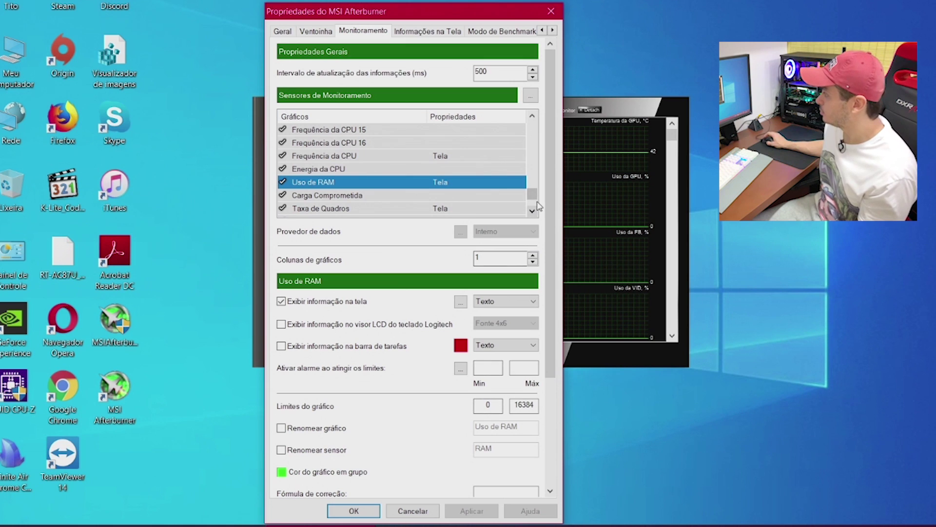
# - Turn the Taxa de Quadros sensor off and back on in the monitoring list
pyautogui.scroll(-1, 536, 195)
pyautogui.click(445, 169)
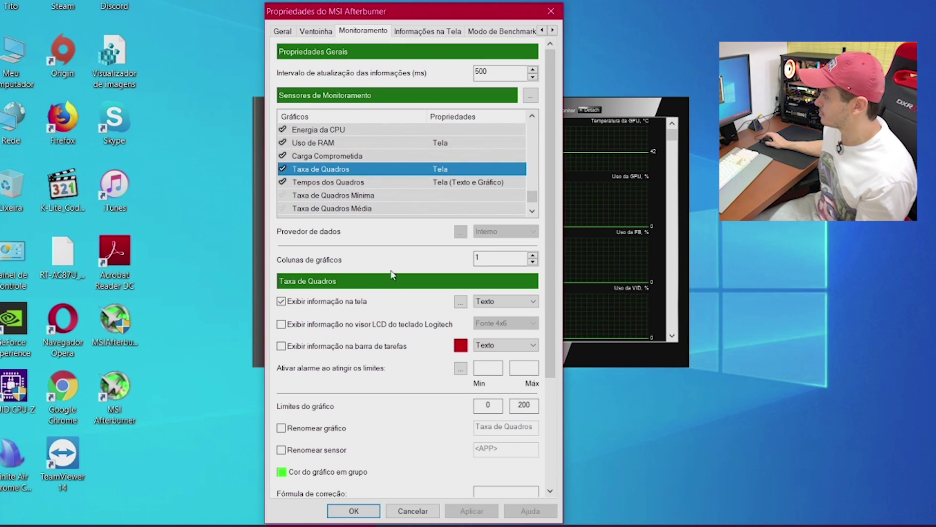
pyautogui.click(283, 168)
pyautogui.click(283, 169)
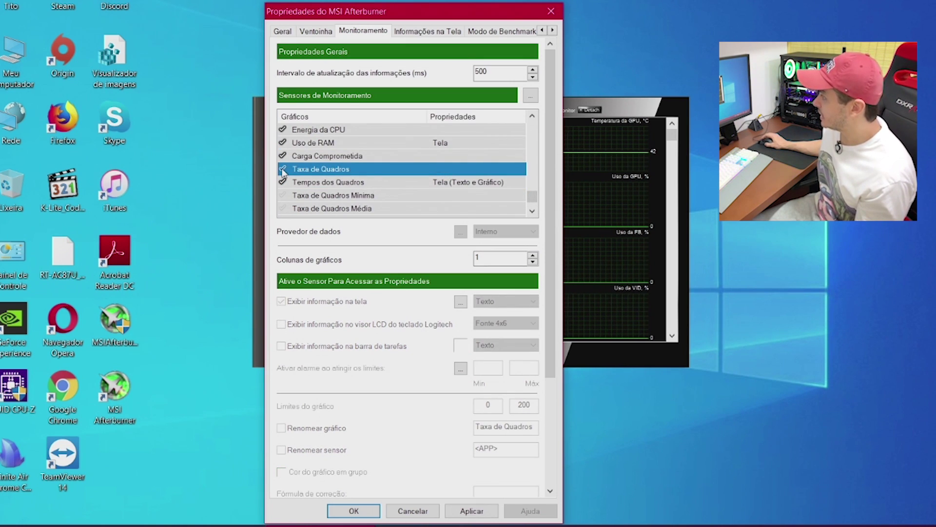
pyautogui.click(283, 169)
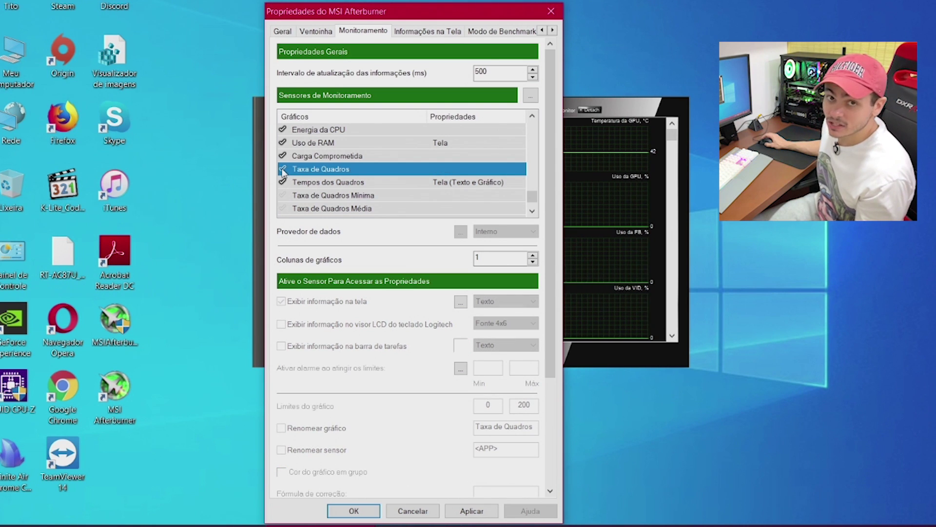
pyautogui.click(283, 168)
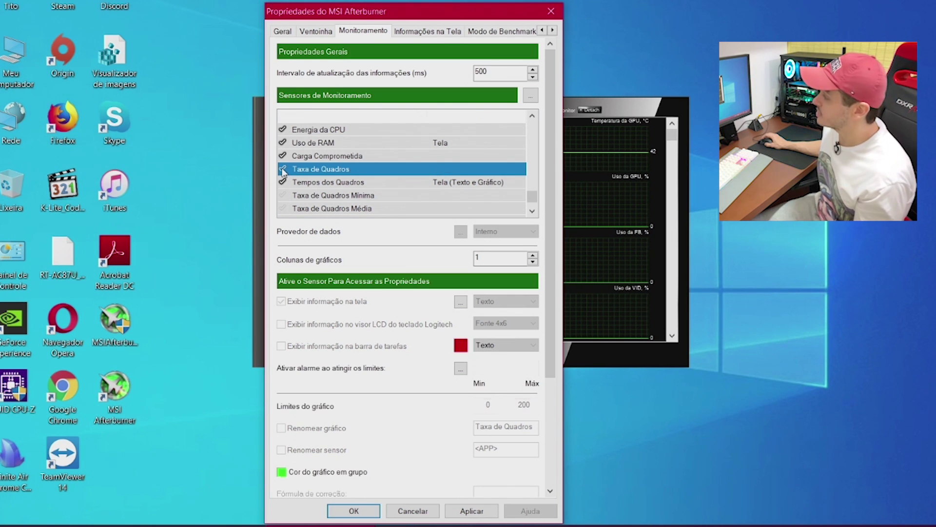
# - Set the on-screen display of Tempos dos Quadros to Texto e Gráfico
pyautogui.click(332, 183)
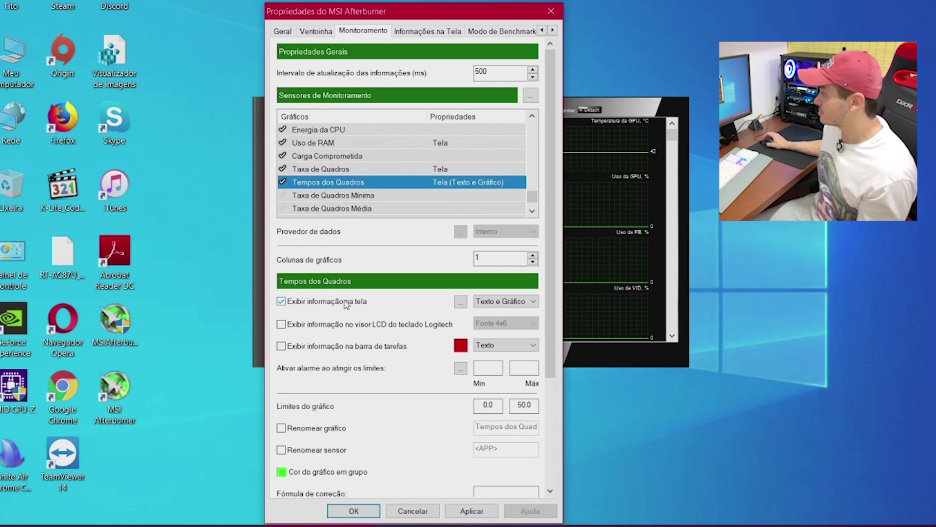
pyautogui.click(497, 303)
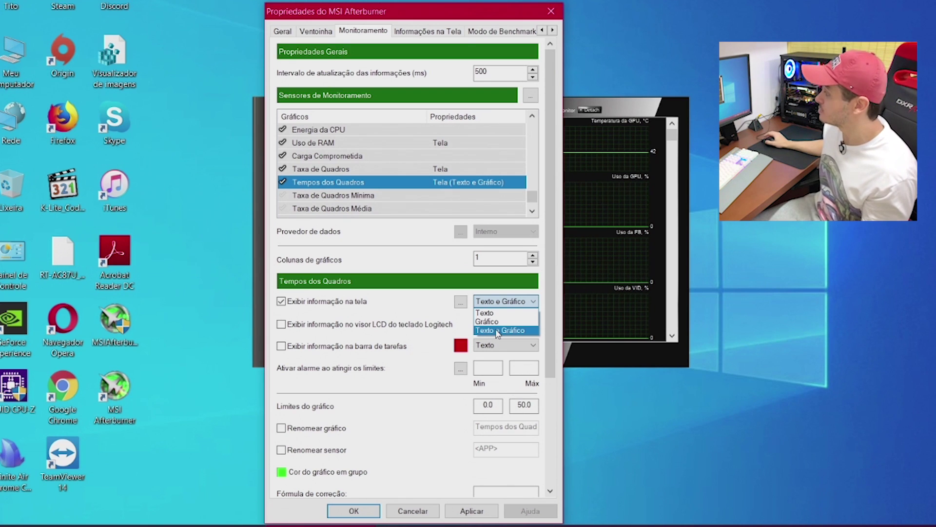
pyautogui.click(497, 332)
# - Go through the remaining frame-rate sensors from Taxa de Quadros Mínima to Taxa de Quadros 0,1% Low
pyautogui.scroll(-1, 328, 169)
pyautogui.click(328, 169)
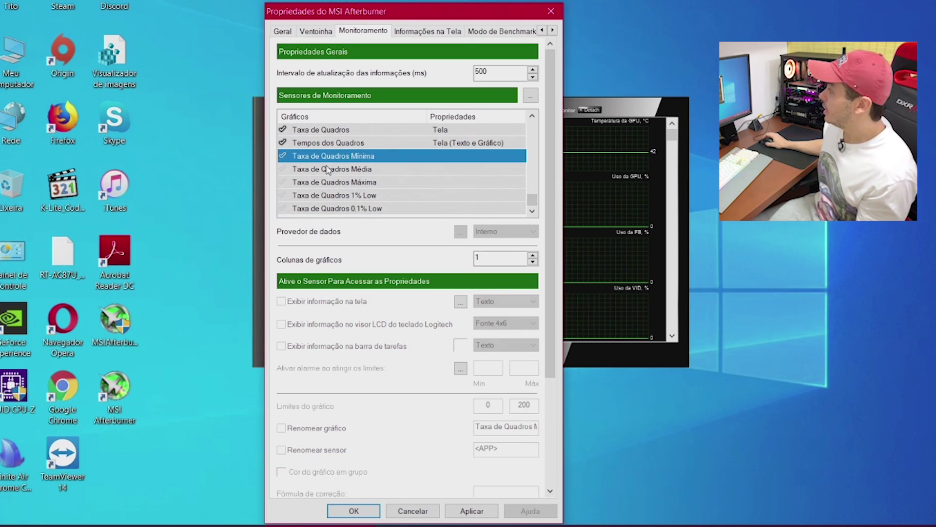
pyautogui.press('Down')
pyautogui.press('Down')
pyautogui.press('Down')
pyautogui.press('Down')
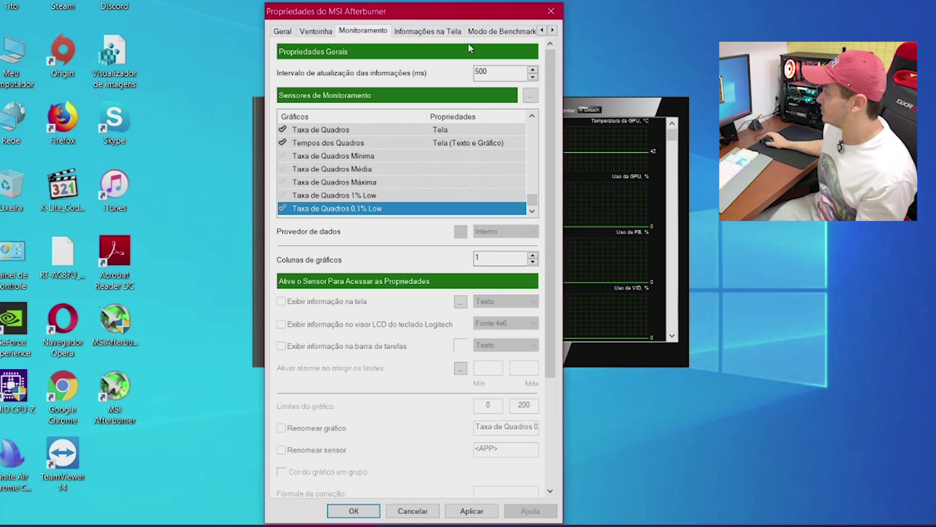
# - Review the benchmark shortcuts and the shortcut that toggles the on-screen information
pyautogui.click(488, 31)
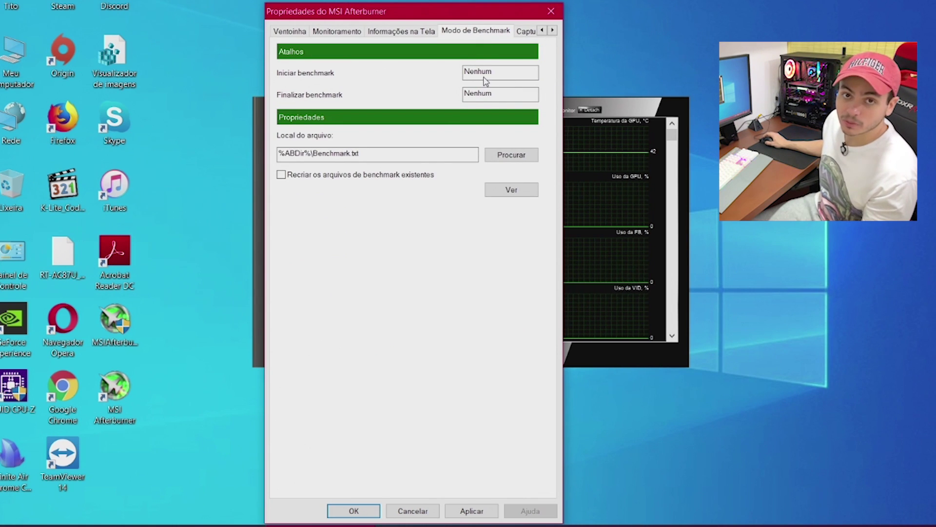
pyautogui.click(485, 76)
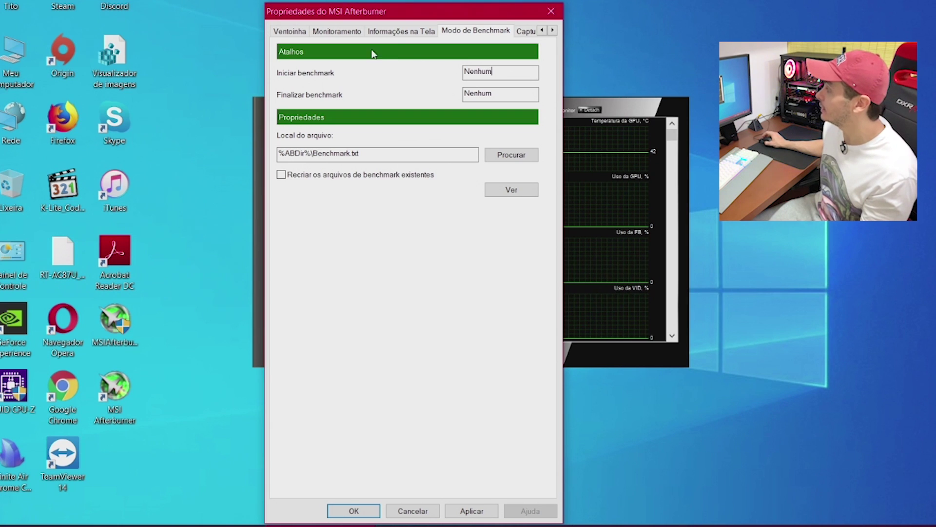
pyautogui.click(402, 31)
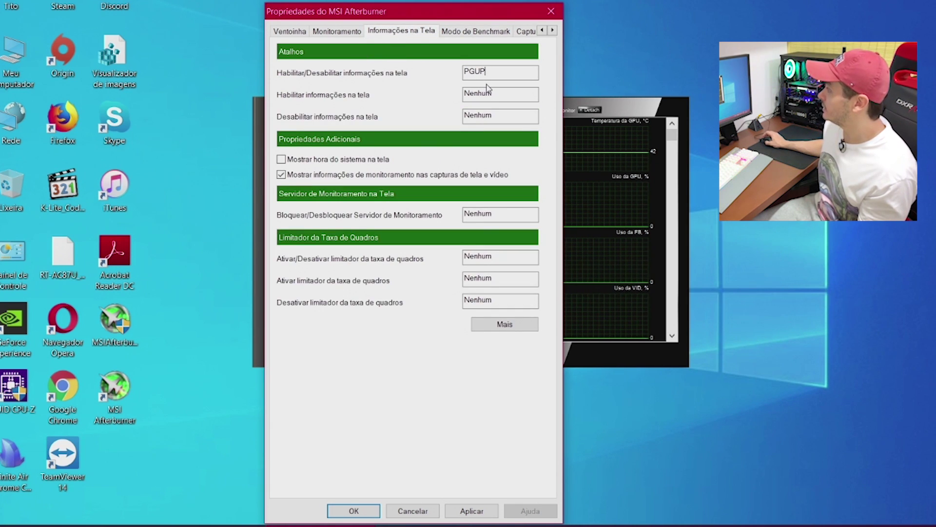
# - Review the screen capture shortcut and browse the destination folder options for captured images
pyautogui.click(552, 31)
pyautogui.click(317, 33)
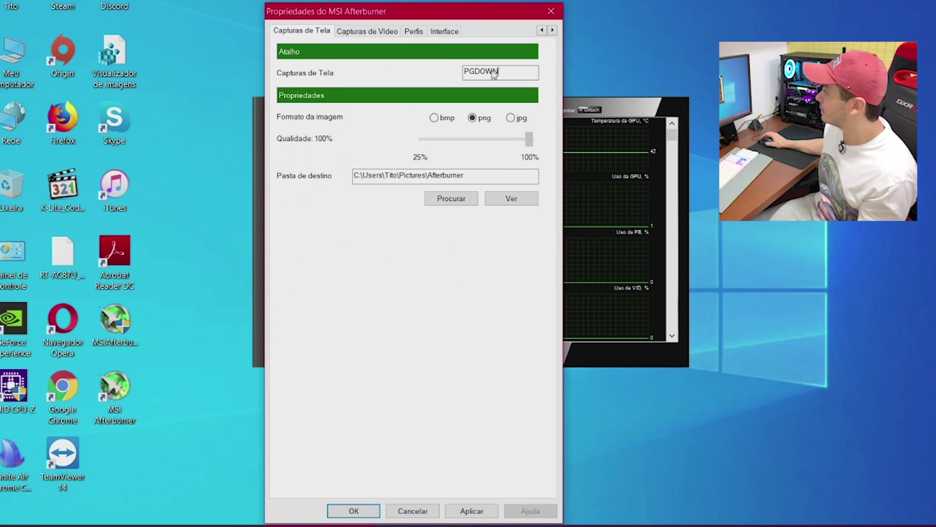
pyautogui.click(451, 198)
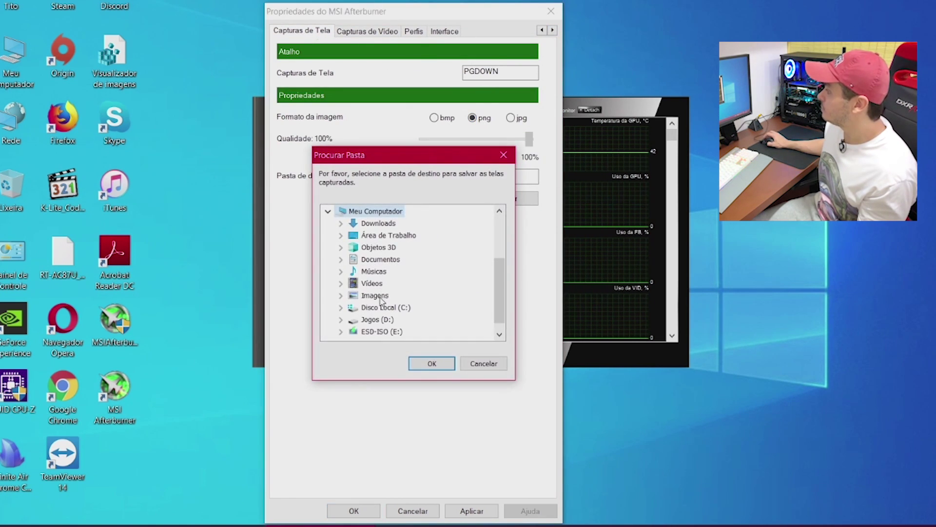
pyautogui.click(431, 363)
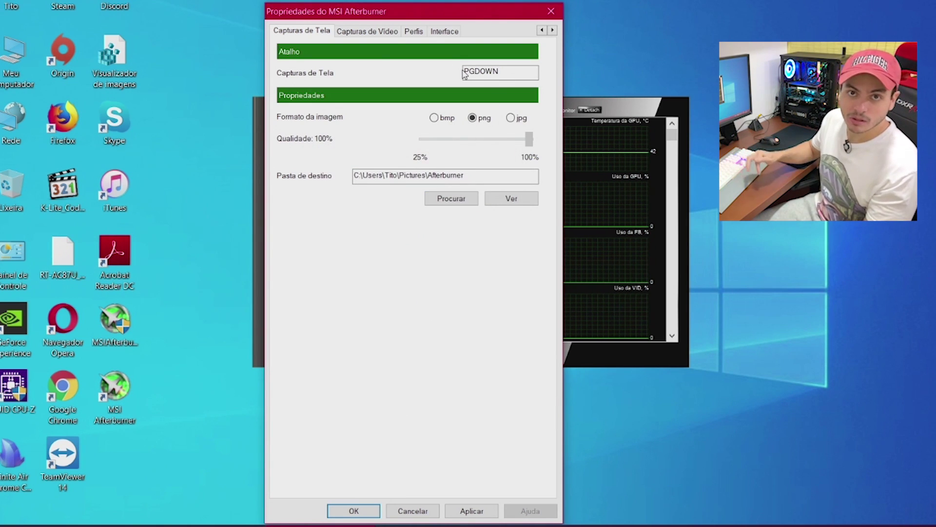
# - Save the MSI Afterburner properties and minimize its main window
pyautogui.click(355, 512)
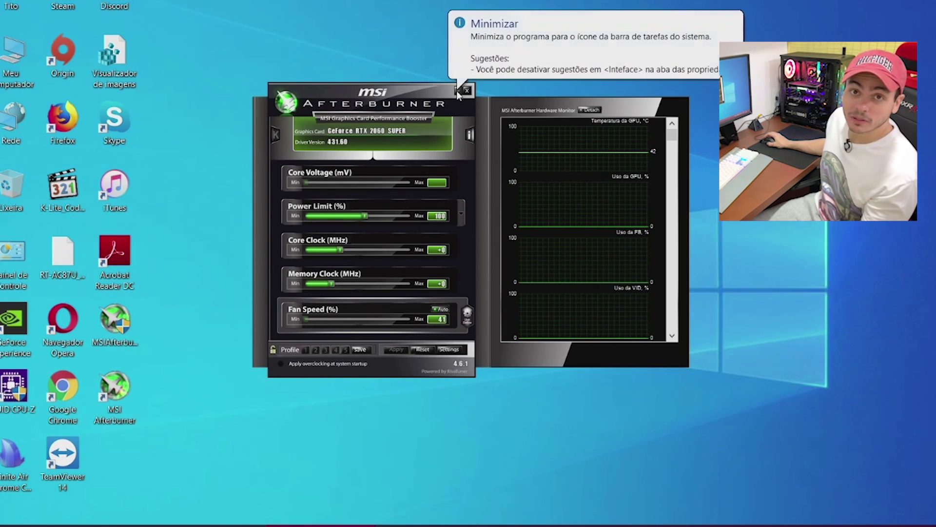
pyautogui.click(459, 95)
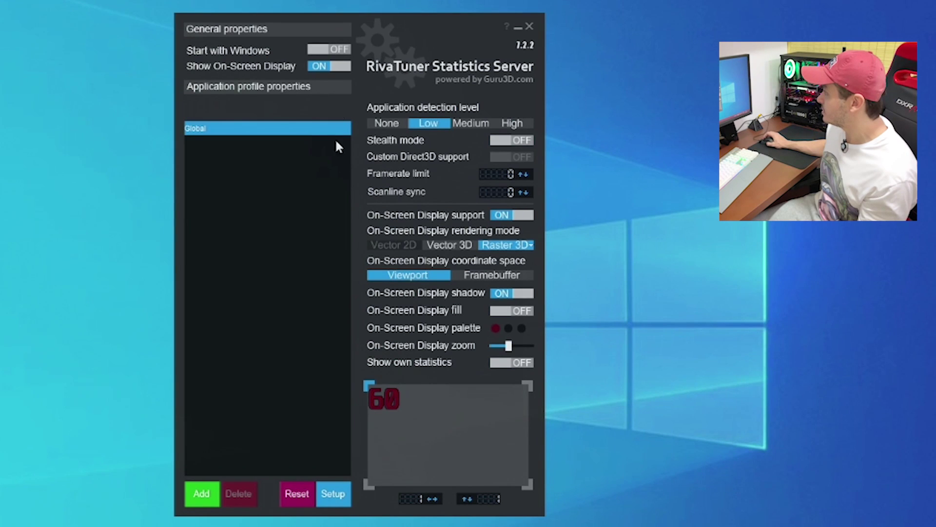
# - In RivaTuner Statistics Server, view the first On-Screen Display palette colour and accept it as it is
pyautogui.click(494, 328)
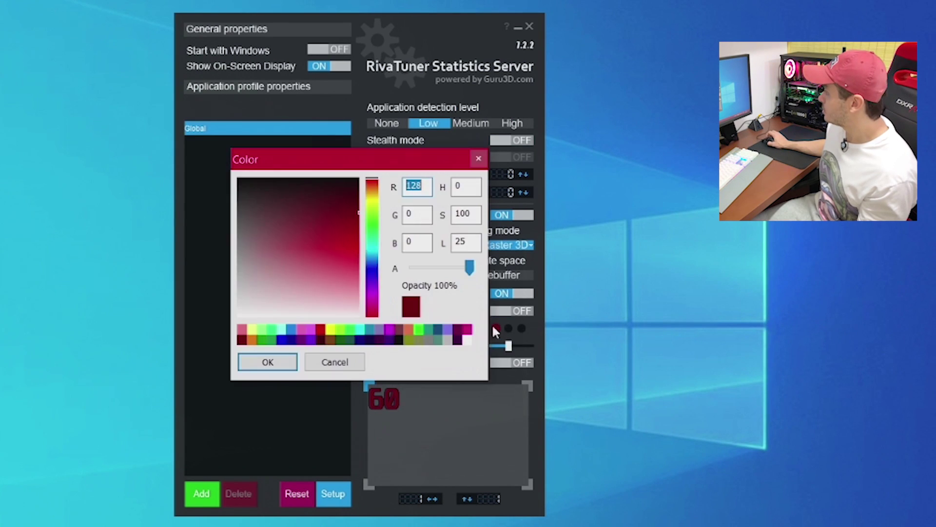
pyautogui.click(270, 363)
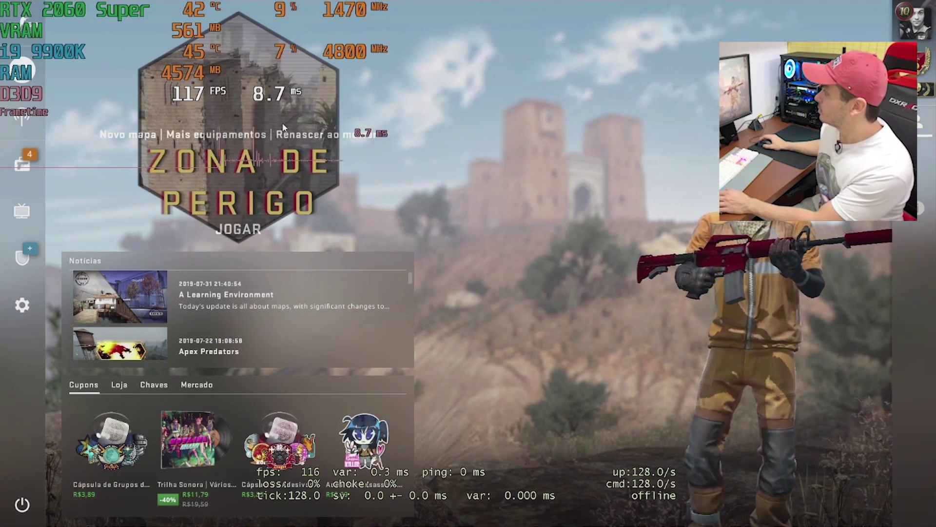
# - Bring up RivaTuner Statistics Server over the game, enable On-Screen Display fill, and minimize it
pyautogui.press('super')
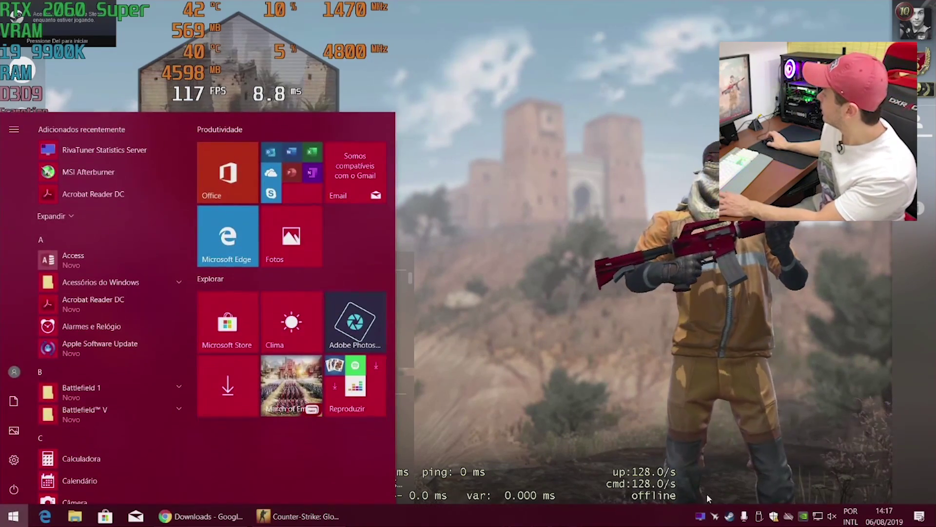
pyautogui.click(104, 179)
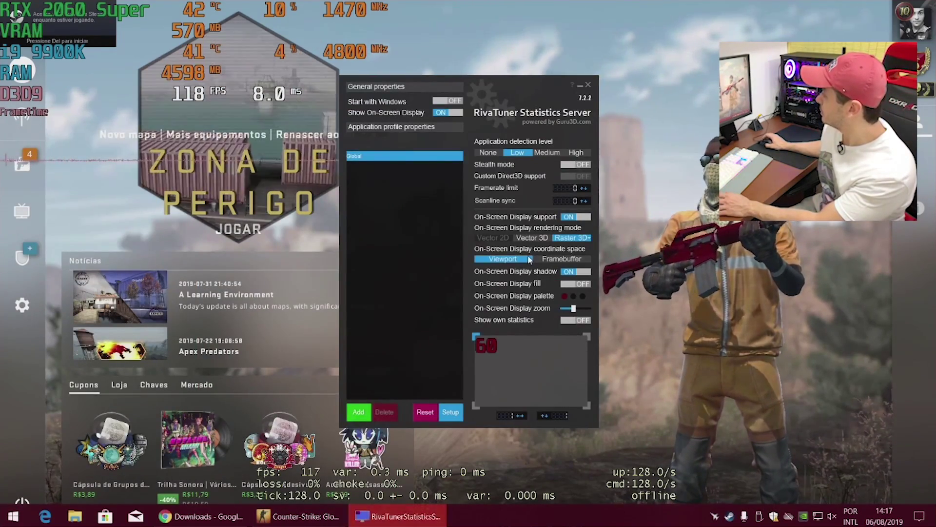
pyautogui.click(571, 283)
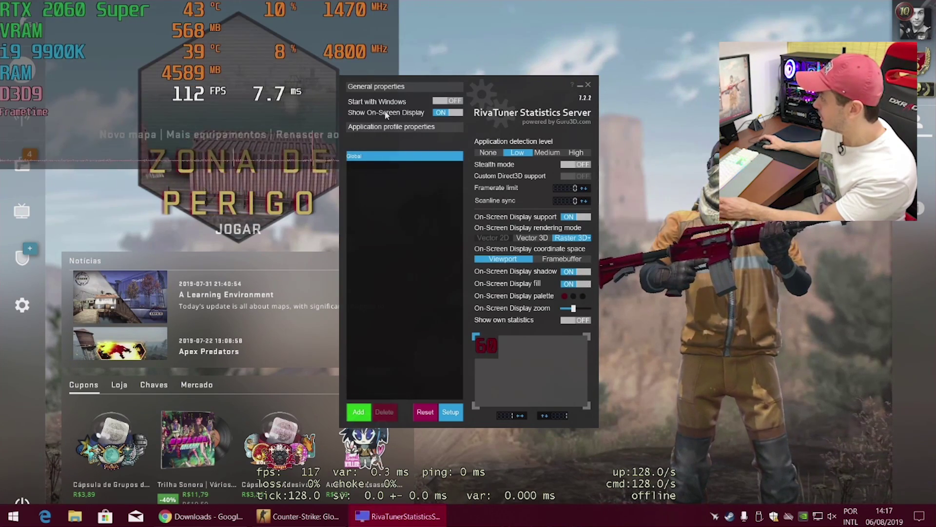
pyautogui.click(578, 84)
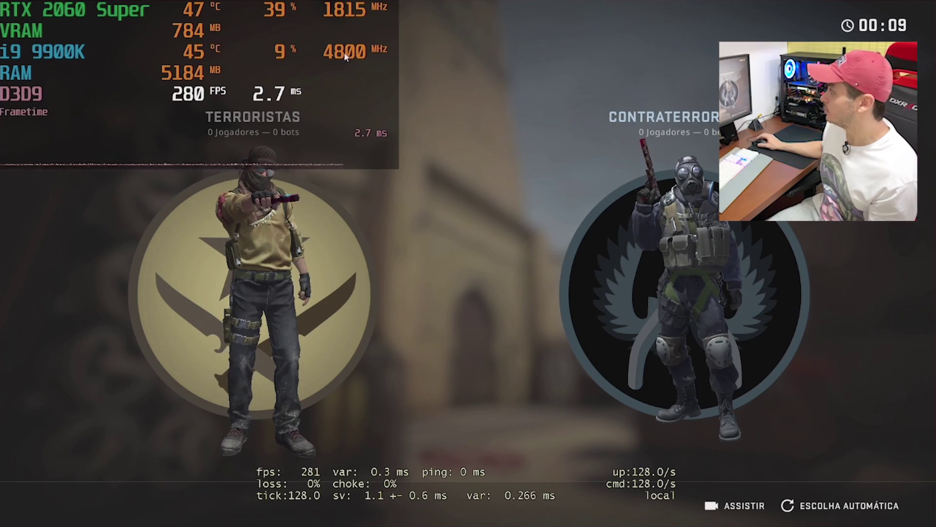
# - Join the Terroristas team in the Counter-Strike match and open the game's console
pyautogui.click(254, 293)
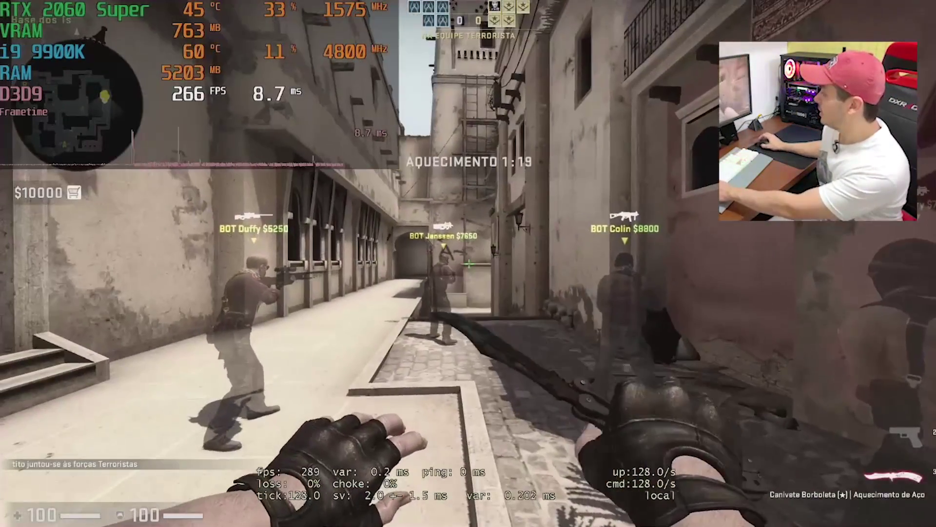
pyautogui.press('`')
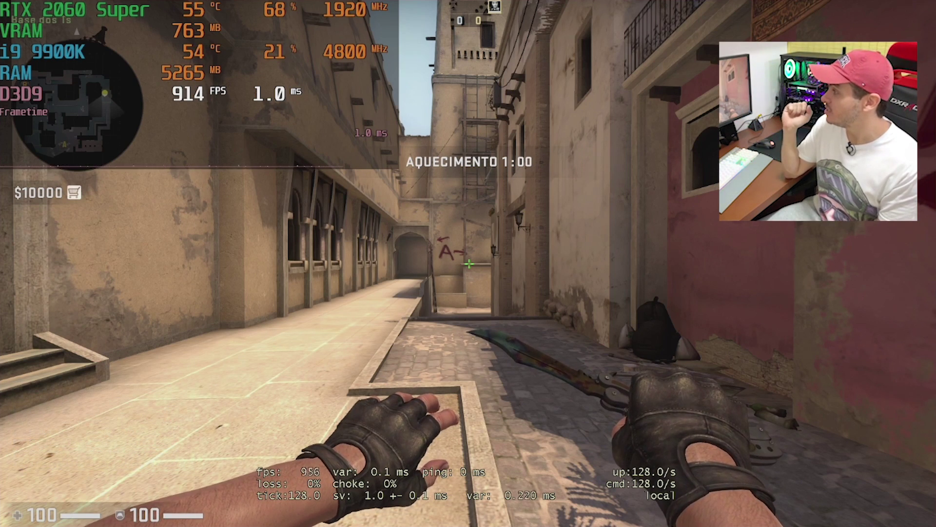
# - Exit Counter-Strike by running the quit command in its console
pyautogui.press('`')
pyautogui.write('quit')
pyautogui.press('Return')
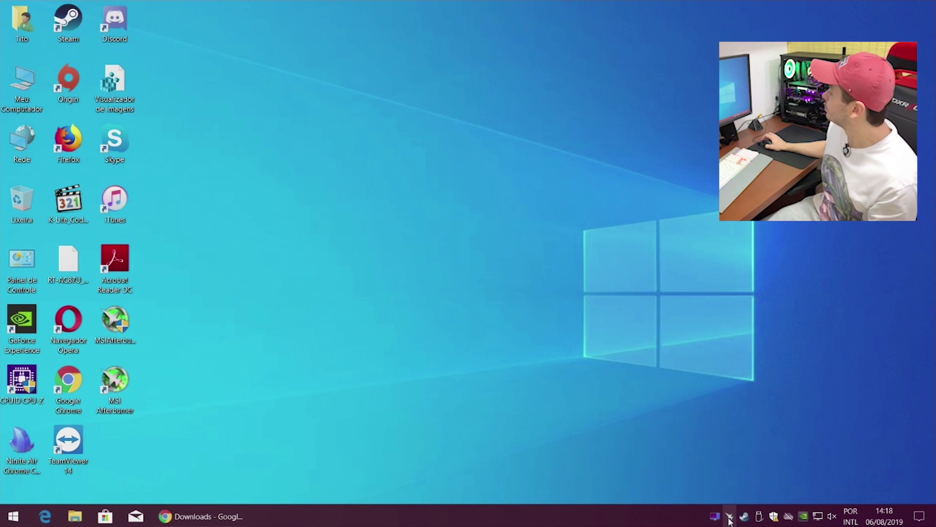
# - Reopen MSI Afterburner's monitoring settings and examine Taxa de Quadros Mínima and the other frame-rate statistics sensors
pyautogui.click(729, 519)
pyautogui.click(417, 355)
pyautogui.click(338, 61)
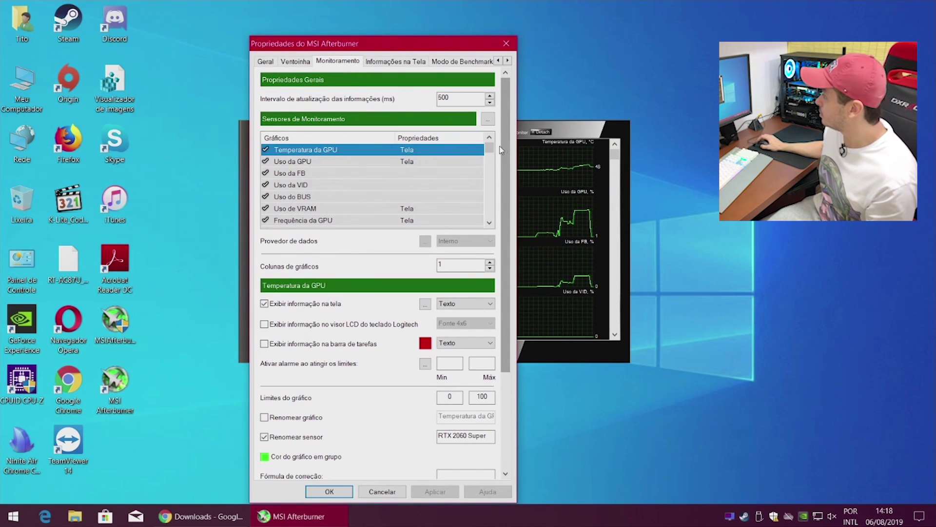
pyautogui.moveTo(489, 147); pyautogui.dragTo(487, 215)
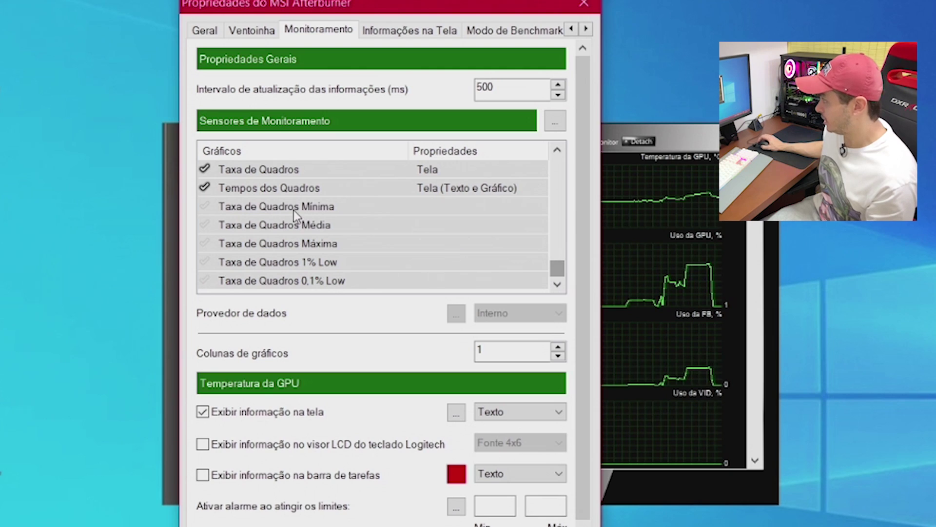
pyautogui.moveTo(330, 177); pyautogui.dragTo(332, 222)
pyautogui.moveTo(314, 290); pyautogui.dragTo(323, 206)
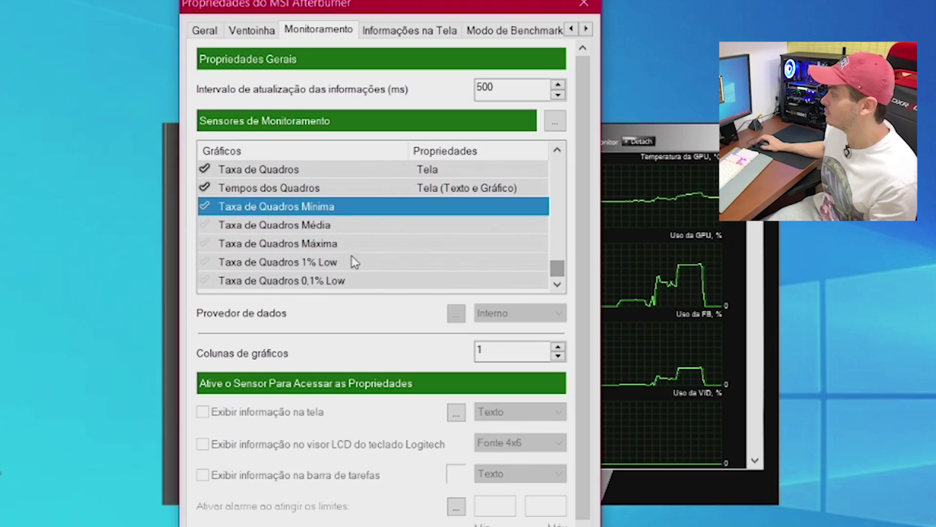